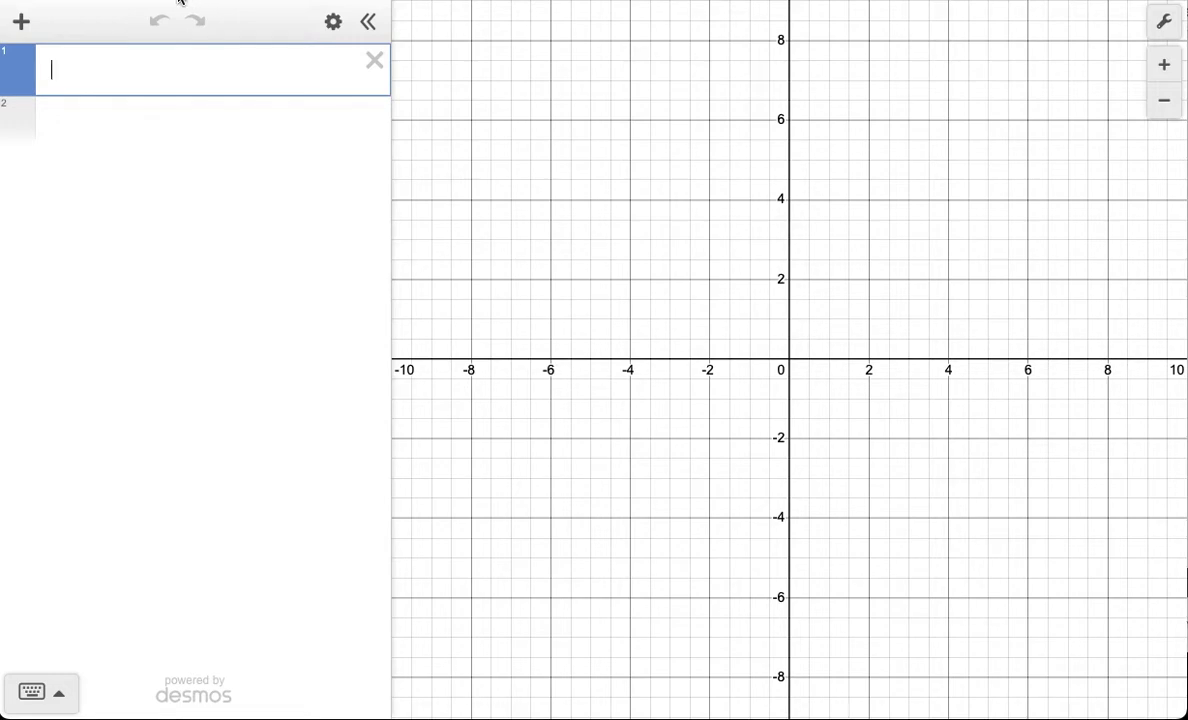
Step: Plot the single point (1,2) as an expression, and erase it to leave the line empty
{"action": "type", "text": "(1,2)"}
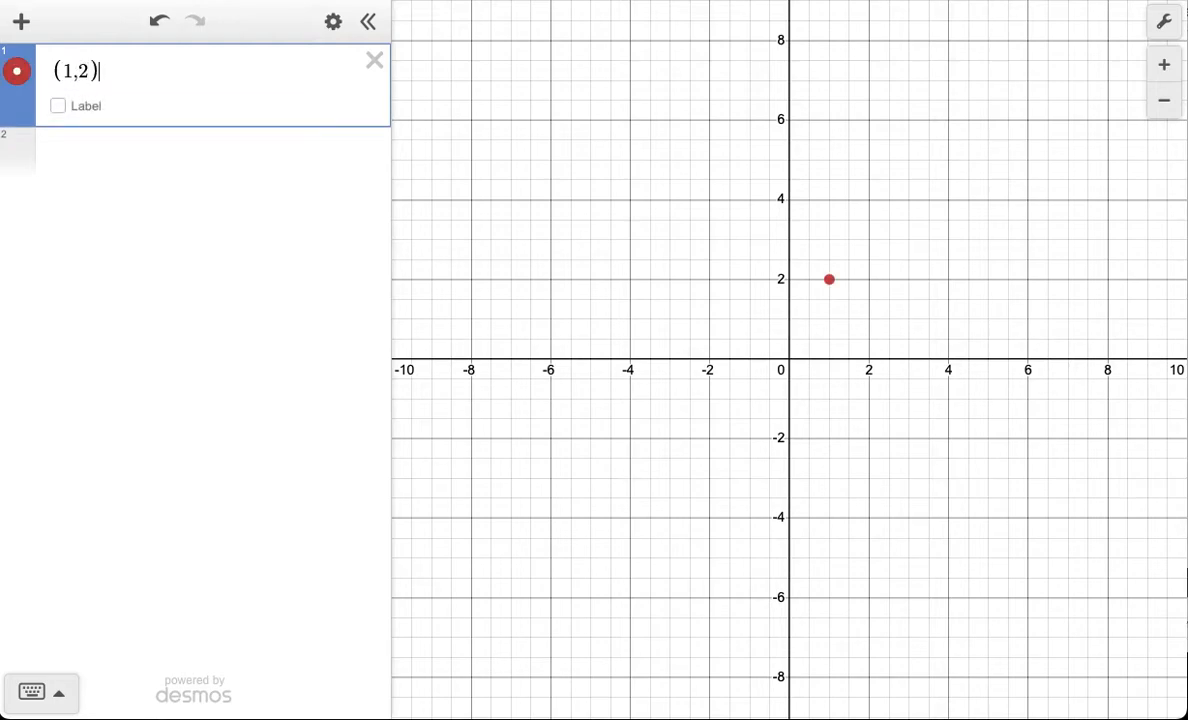
{"action": "key", "text": "BackSpace"}
{"action": "key", "text": "BackSpace"}
{"action": "key", "text": "BackSpace"}
{"action": "key", "text": "BackSpace"}
{"action": "key", "text": "BackSpace"}
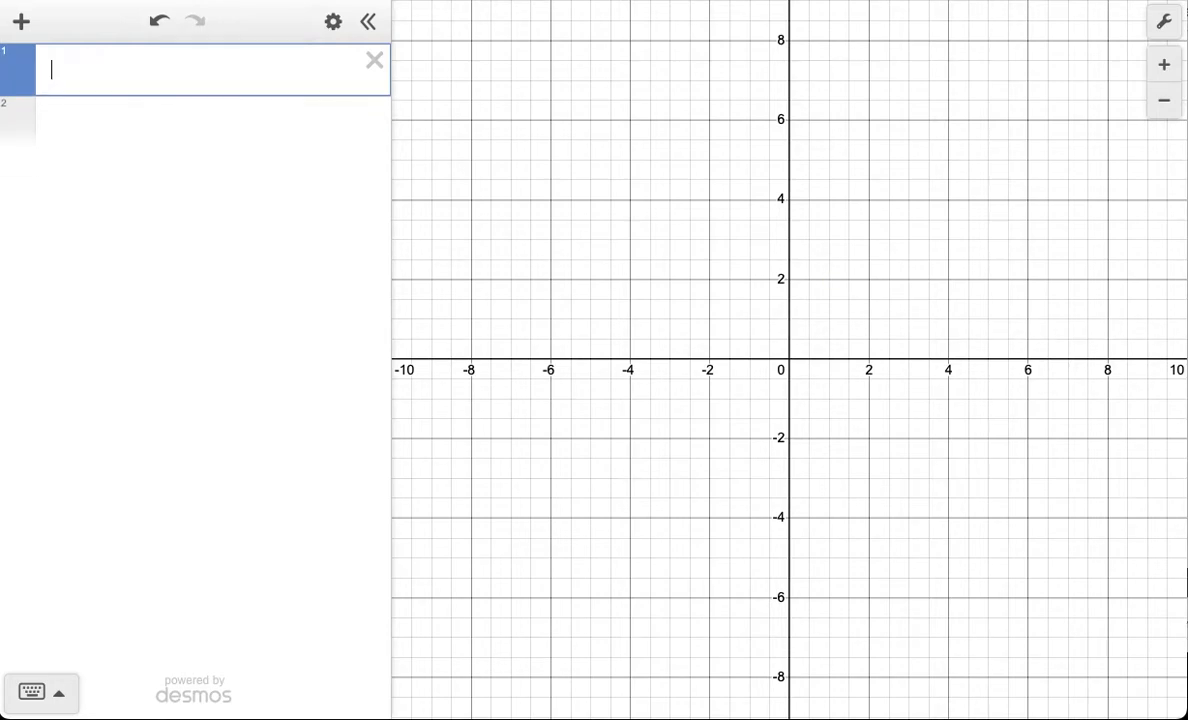
Step: Insert a data table and enter the first point with x₁ = −4 and y₁ = −2
{"action": "left_click", "coordinate": [28, 22]}
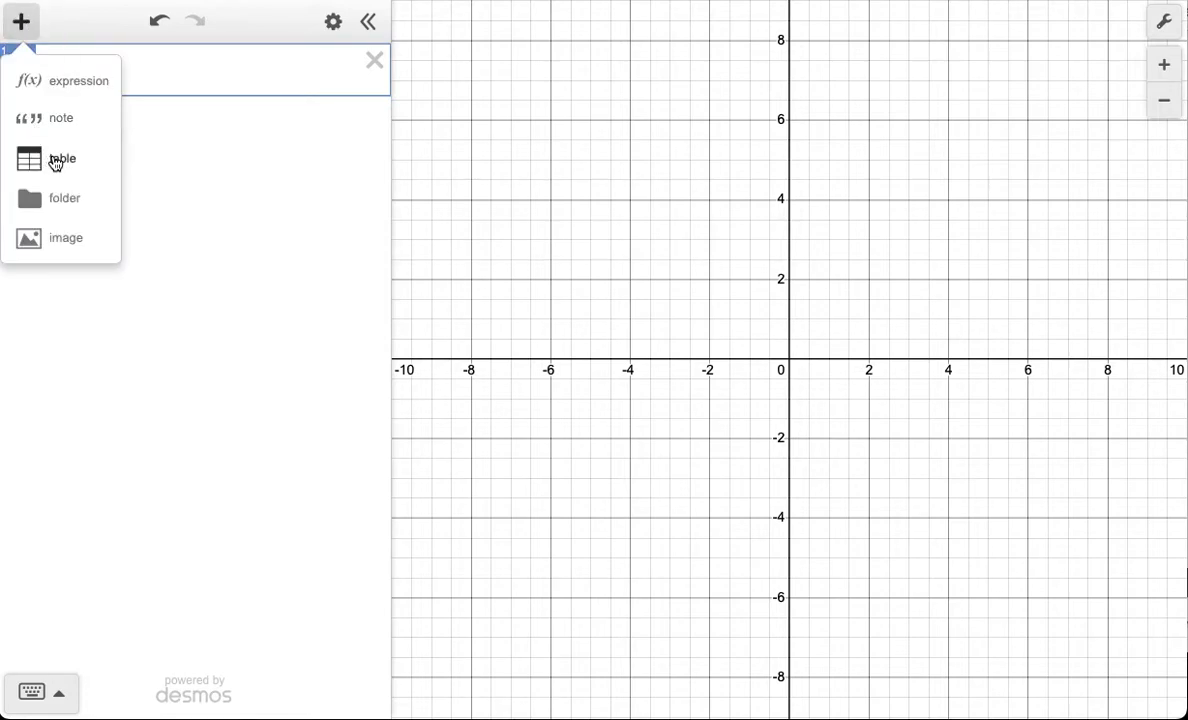
{"action": "left_click", "coordinate": [55, 160]}
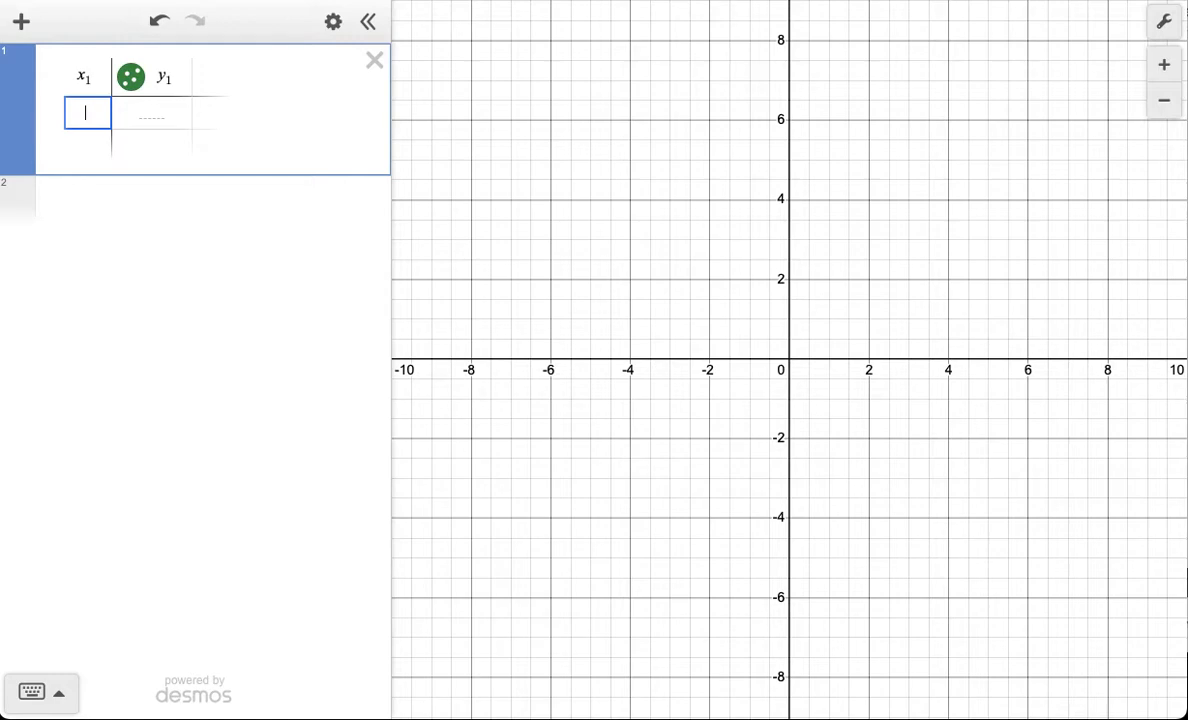
{"action": "type", "text": "-4"}
{"action": "key", "text": "Tab"}
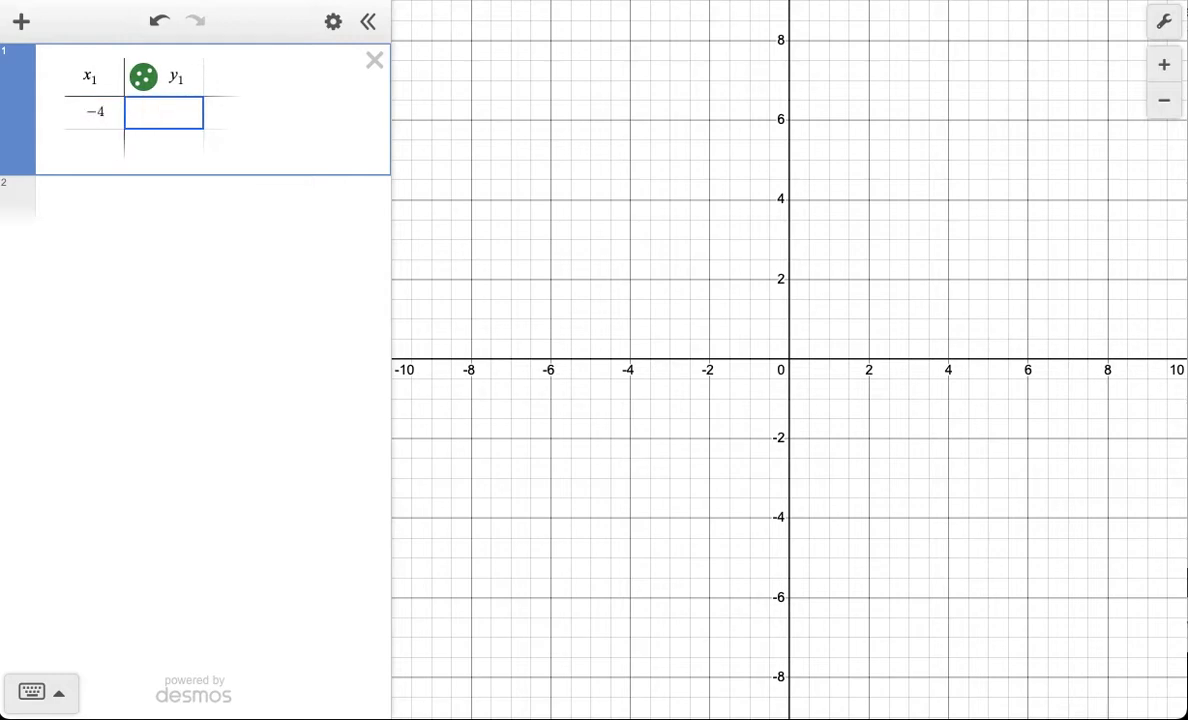
{"action": "type", "text": "-2"}
{"action": "key", "text": "Tab"}
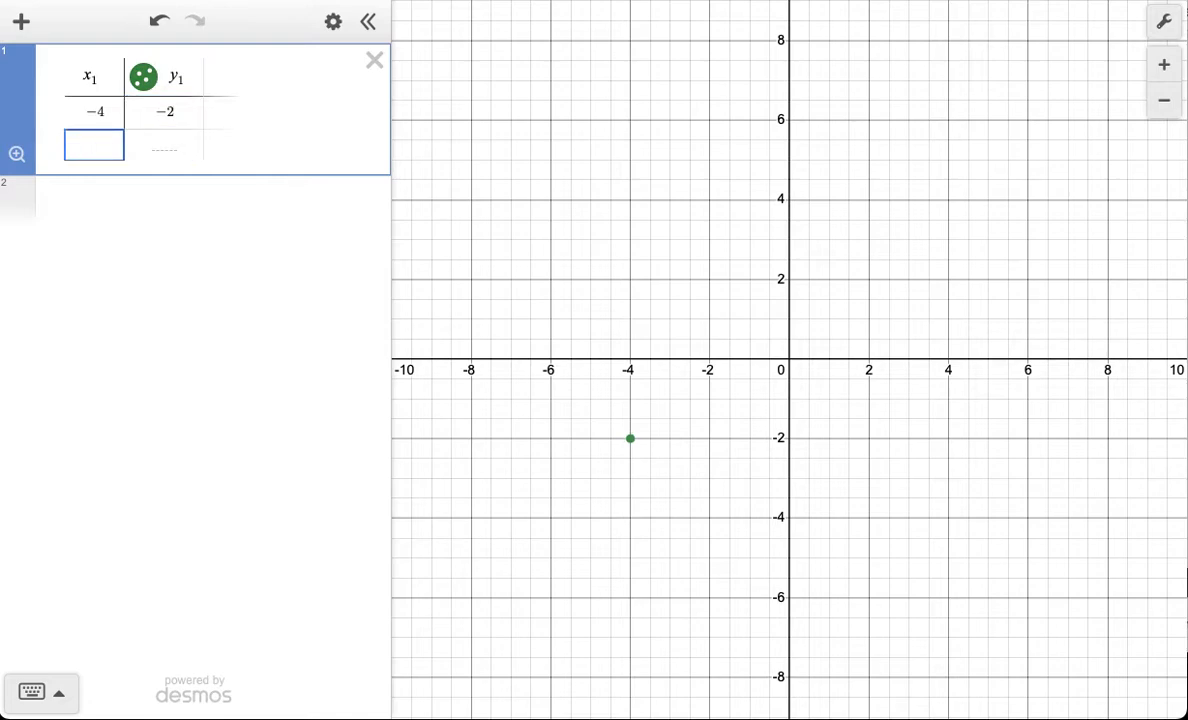
Step: Add the points (−3, −5) and (−2, −6) as the table's second and third rows
{"action": "type", "text": "-3"}
{"action": "key", "text": "Tab"}
{"action": "type", "text": "-5"}
{"action": "key", "text": "Tab"}
{"action": "type", "text": "-2"}
{"action": "key", "text": "Tab"}
{"action": "type", "text": "-"}
{"action": "type", "text": "6"}
{"action": "key", "text": "Tab"}
Step: Add the points (−1, −5) and (0, −2) as the table's fourth and fifth rows
{"action": "type", "text": "-1"}
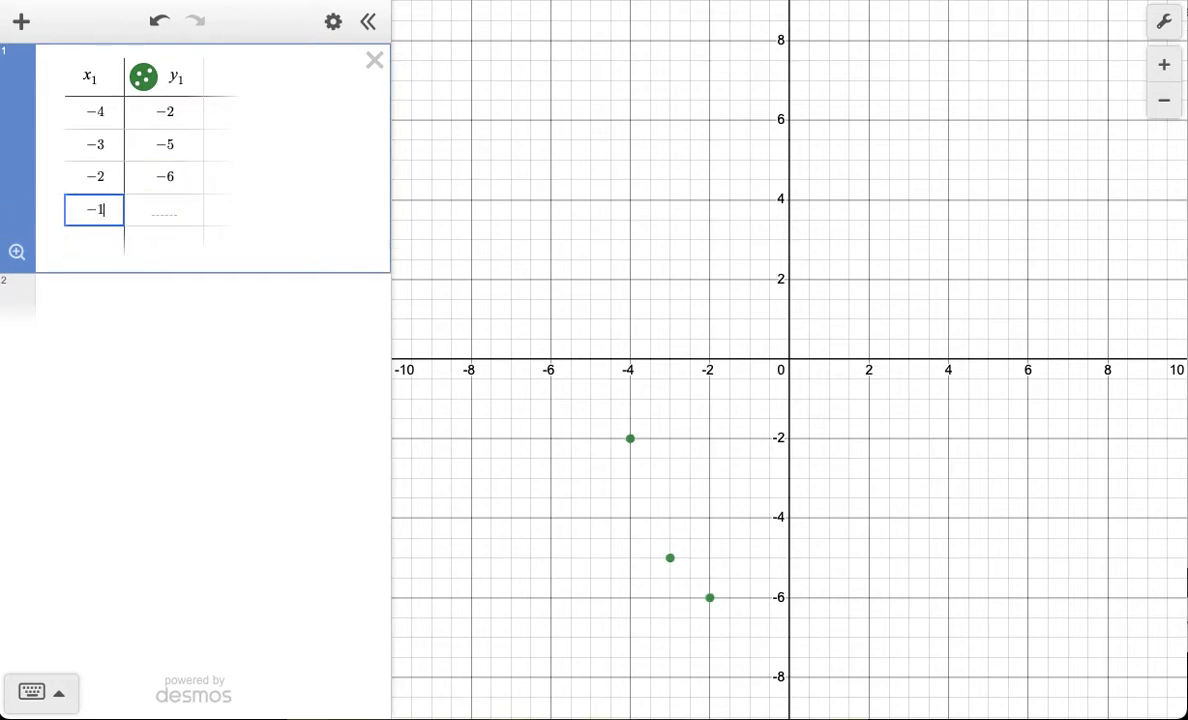
{"action": "key", "text": "Tab"}
{"action": "type", "text": "-5"}
{"action": "key", "text": "Tab"}
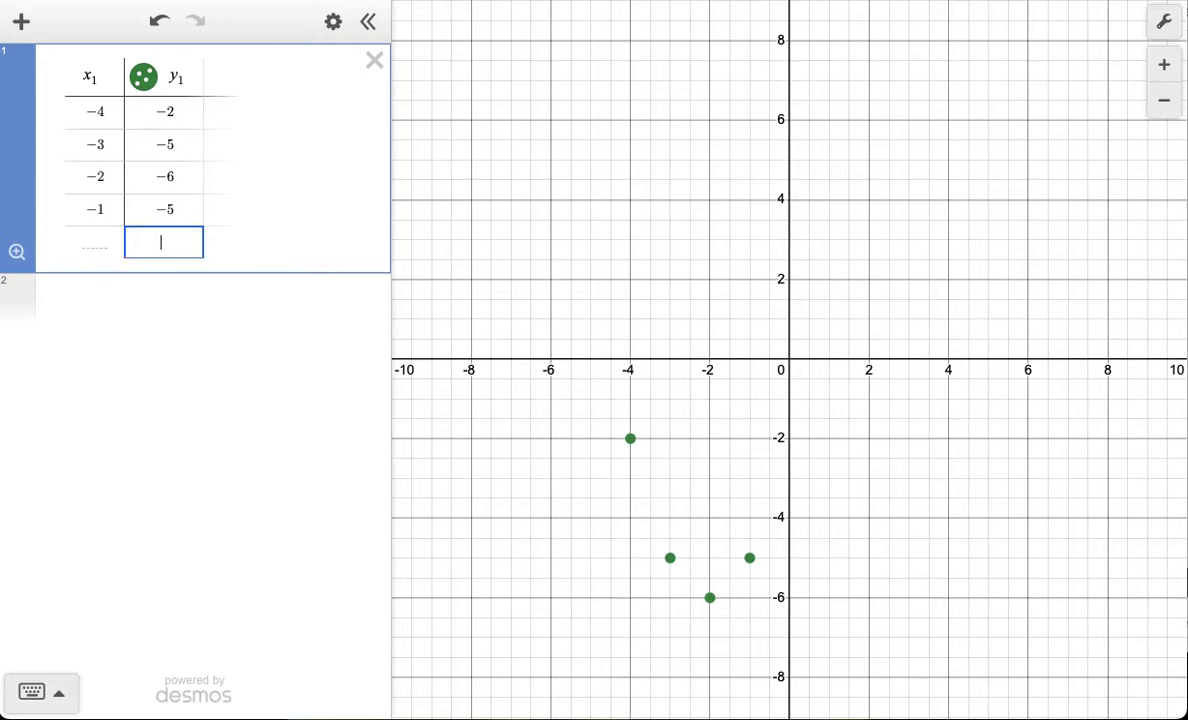
{"action": "type", "text": "0"}
{"action": "key", "text": "Tab"}
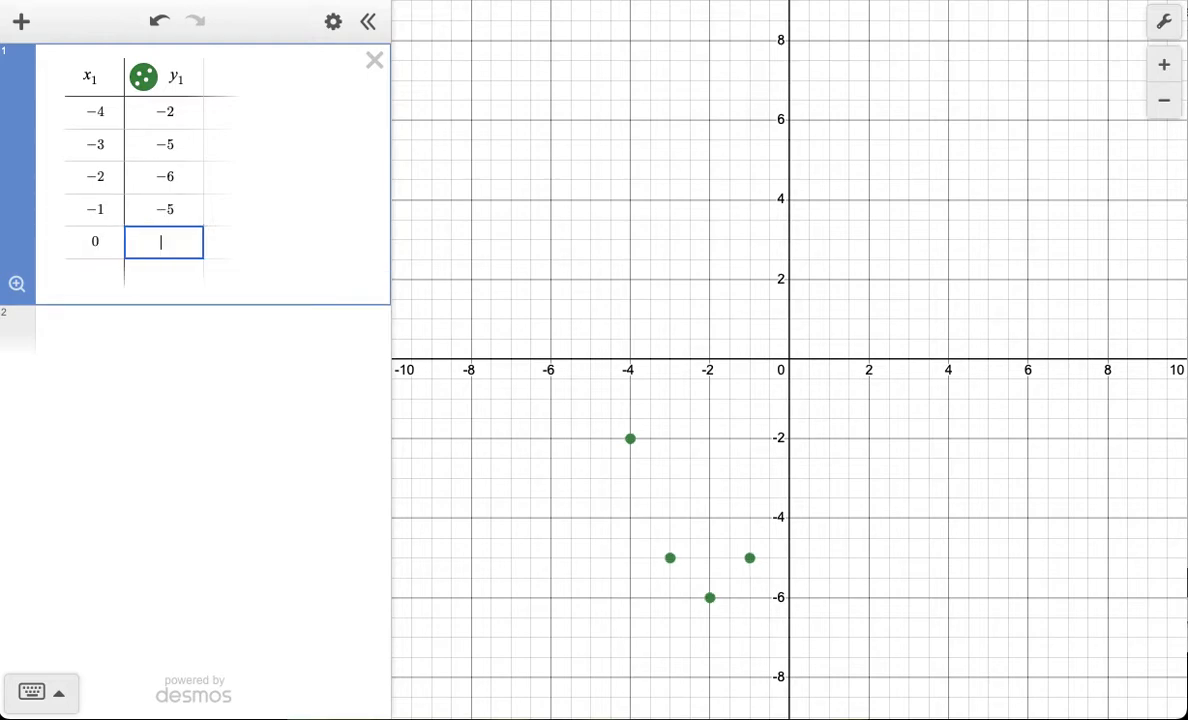
{"action": "type", "text": "-2"}
{"action": "left_click", "coordinate": [612, 421]}
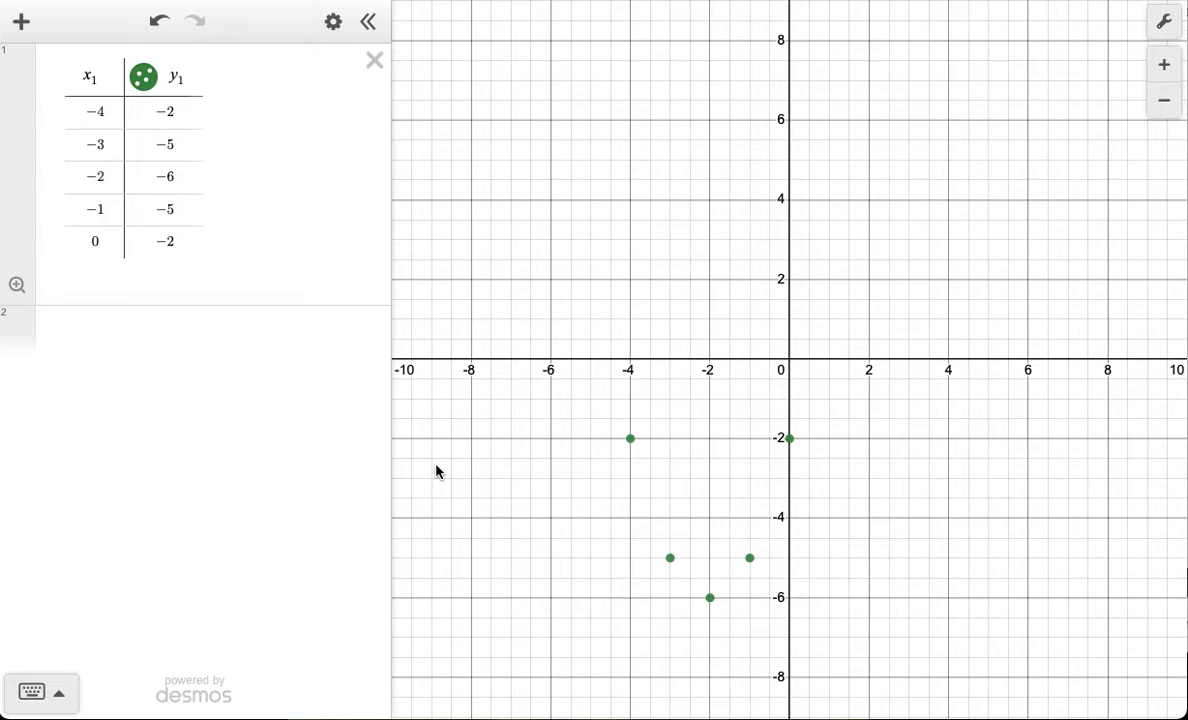
Step: Graph y = ax^2 + bx + c below the table with sliders for all parameters, setting c to −2 and b to 0.7
{"action": "left_click", "coordinate": [112, 333]}
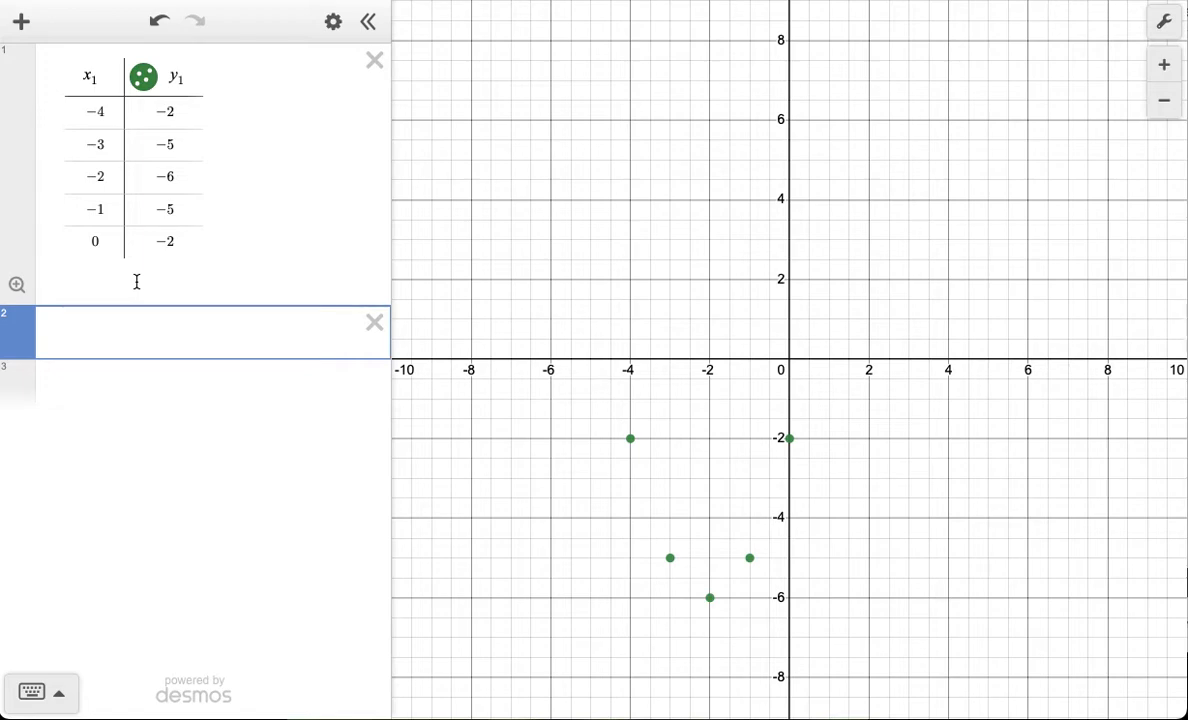
{"action": "type", "text": "y=ax^2+bx+c"}
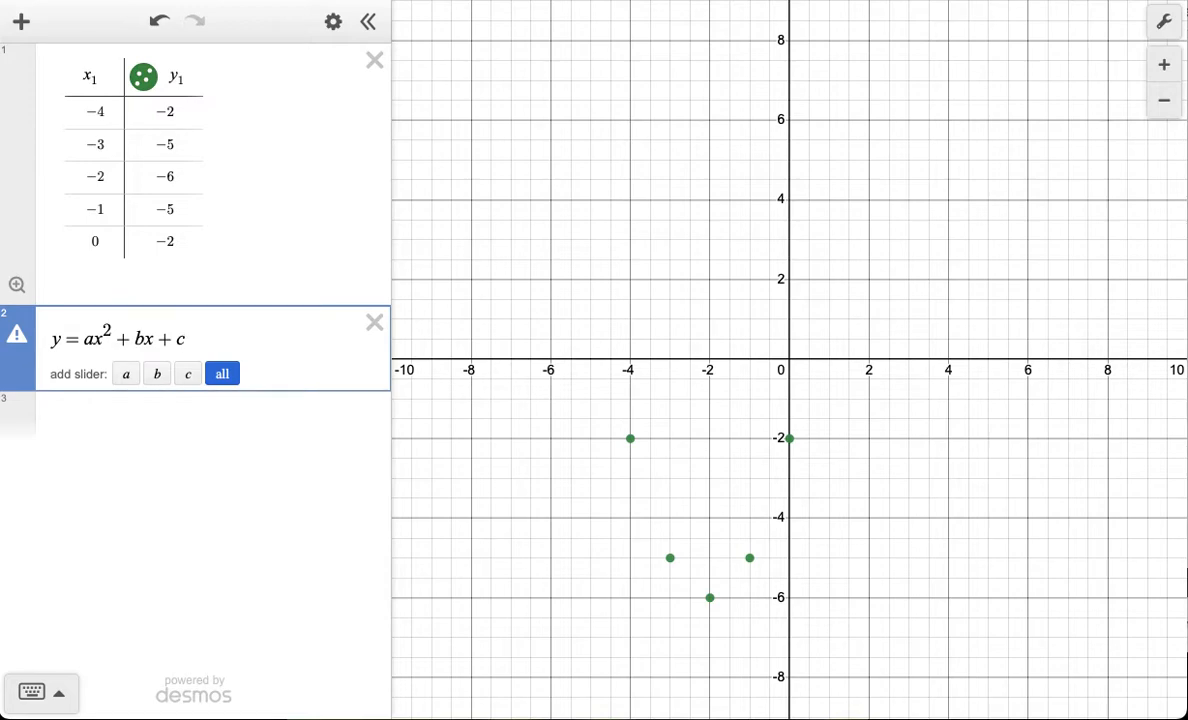
{"action": "left_click", "coordinate": [222, 377]}
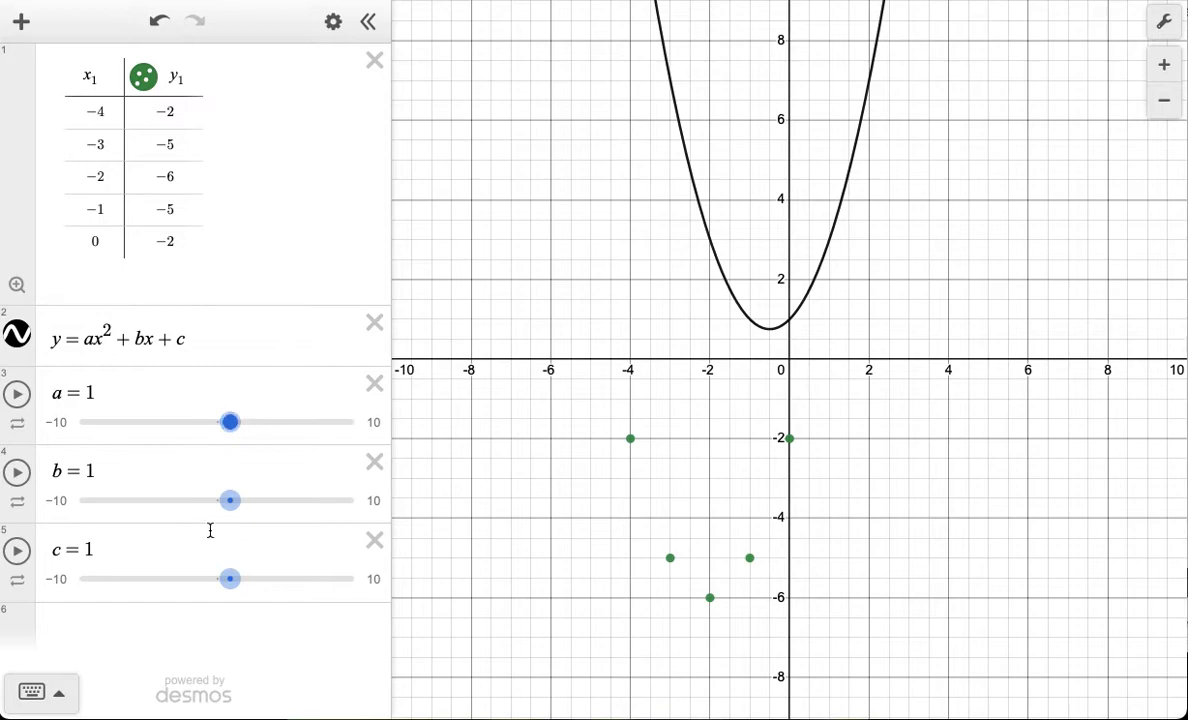
{"action": "left_click_drag", "start_coordinate": [231, 593], "coordinate": [190, 559]}
{"action": "mouse_move", "coordinate": [234, 501]}
{"action": "left_mouse_down"}
{"action": "mouse_move", "coordinate": [278, 497]}
{"action": "mouse_move", "coordinate": [226, 499]}
{"action": "left_mouse_up"}
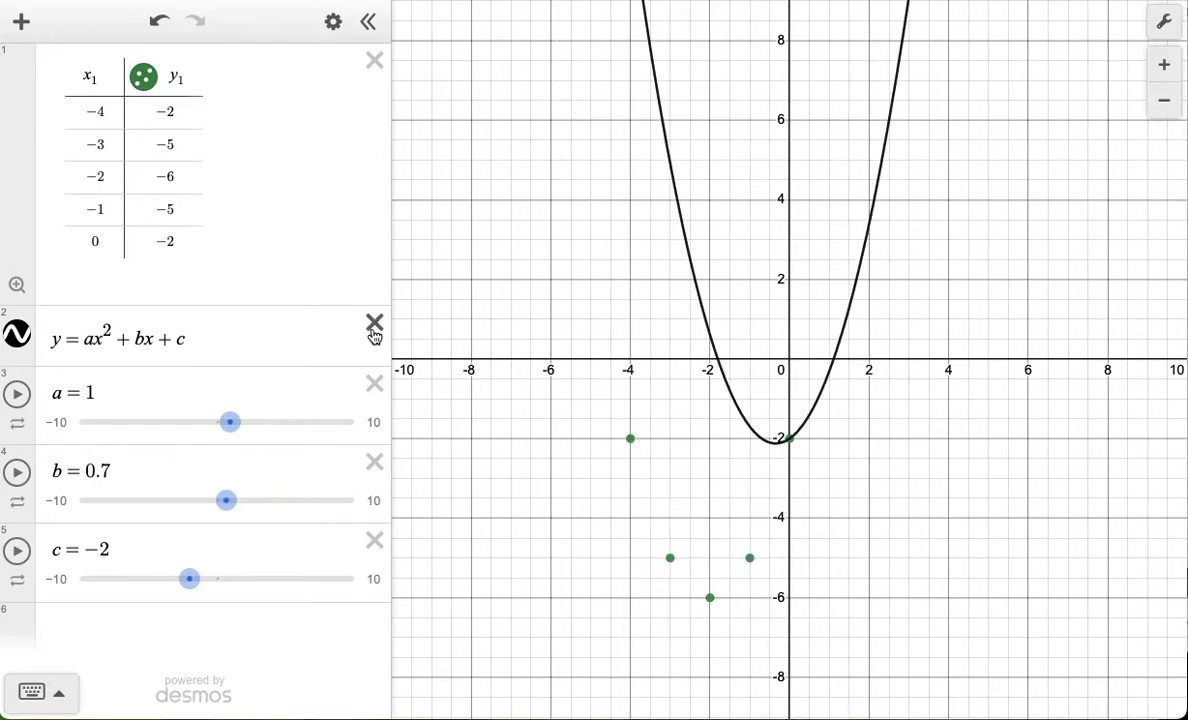
Step: Delete the quadratic equation and its a, b and c sliders
{"action": "left_click", "coordinate": [374, 326]}
{"action": "left_click", "coordinate": [375, 326]}
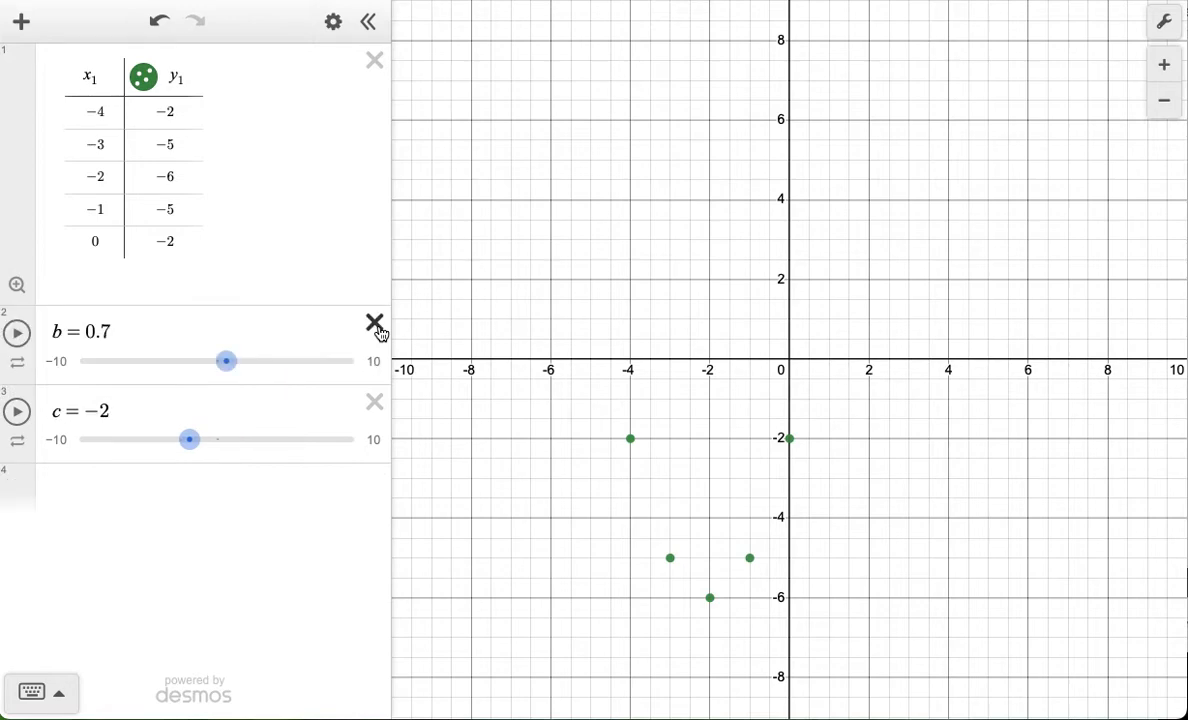
{"action": "left_click", "coordinate": [374, 324]}
{"action": "left_click", "coordinate": [374, 324]}
Step: Enter y₁ with its subscript in the empty expression line below the table, matching the table's column header
{"action": "left_click", "coordinate": [125, 332]}
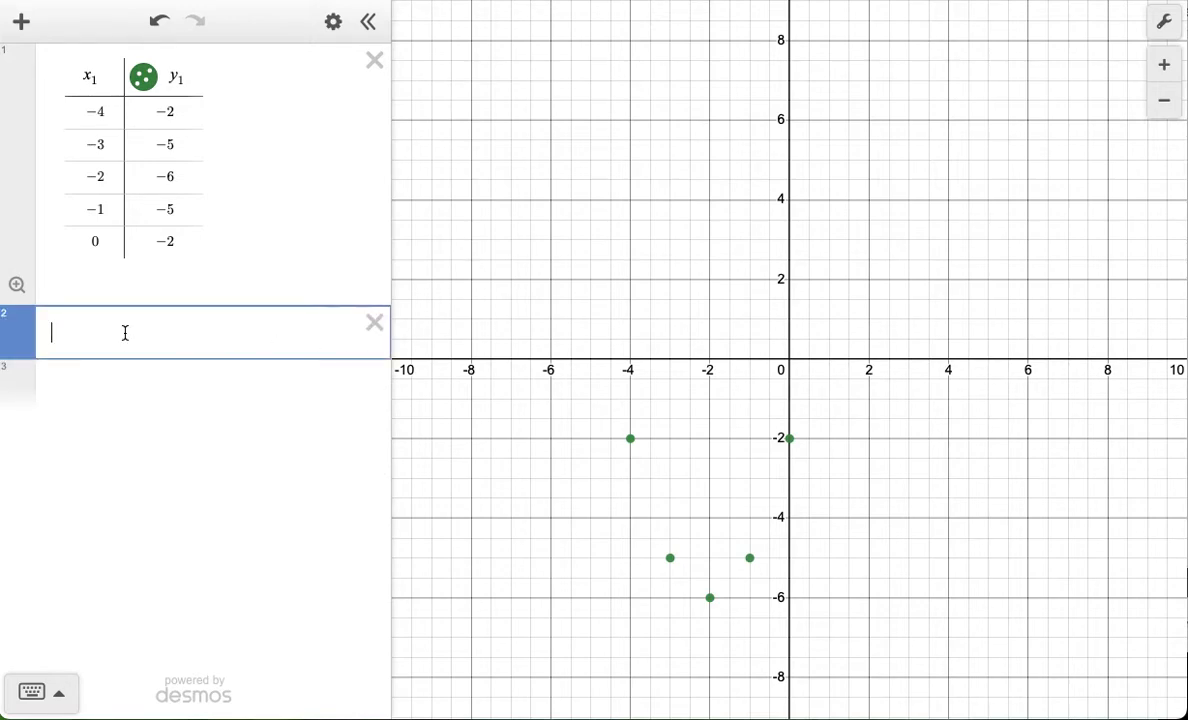
{"action": "left_click", "coordinate": [156, 116]}
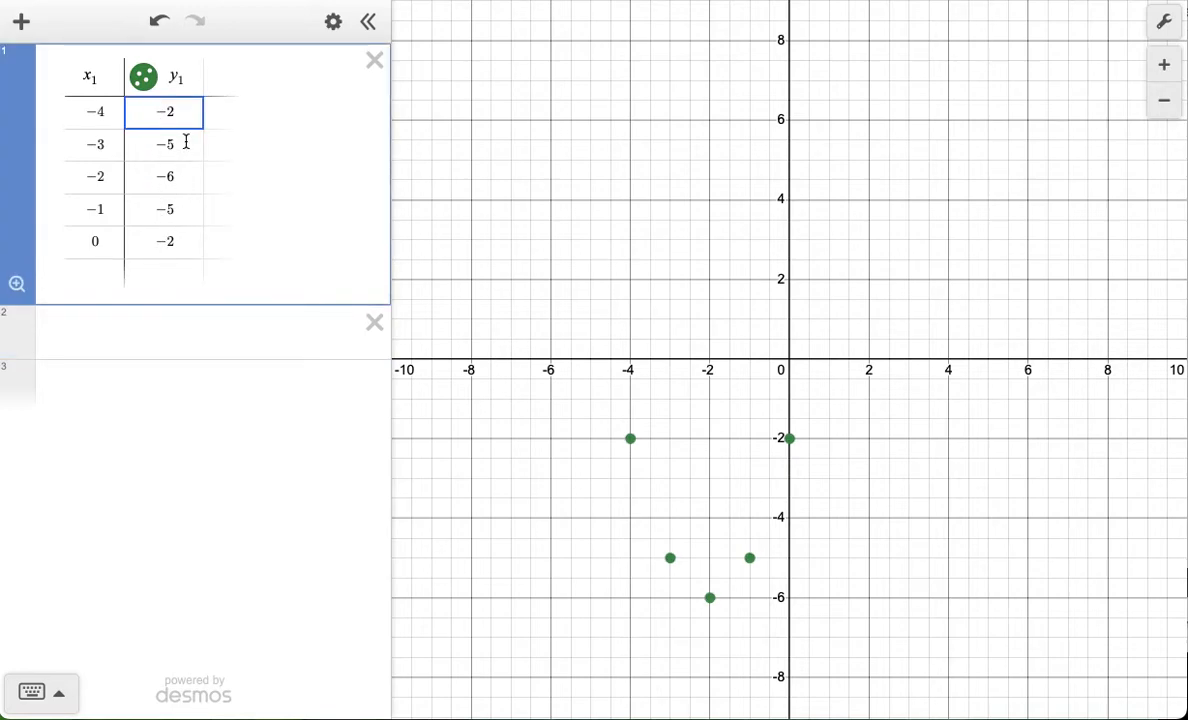
{"action": "left_click", "coordinate": [174, 70]}
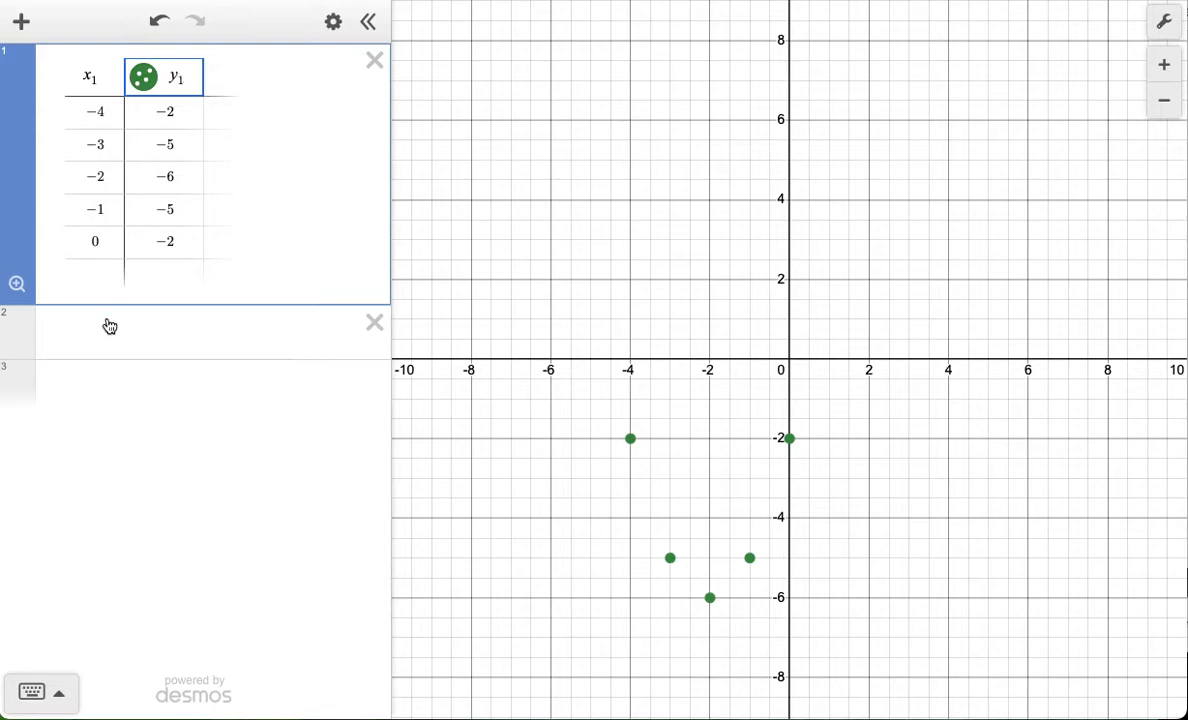
{"action": "left_click", "coordinate": [92, 330]}
{"action": "type", "text": "y"}
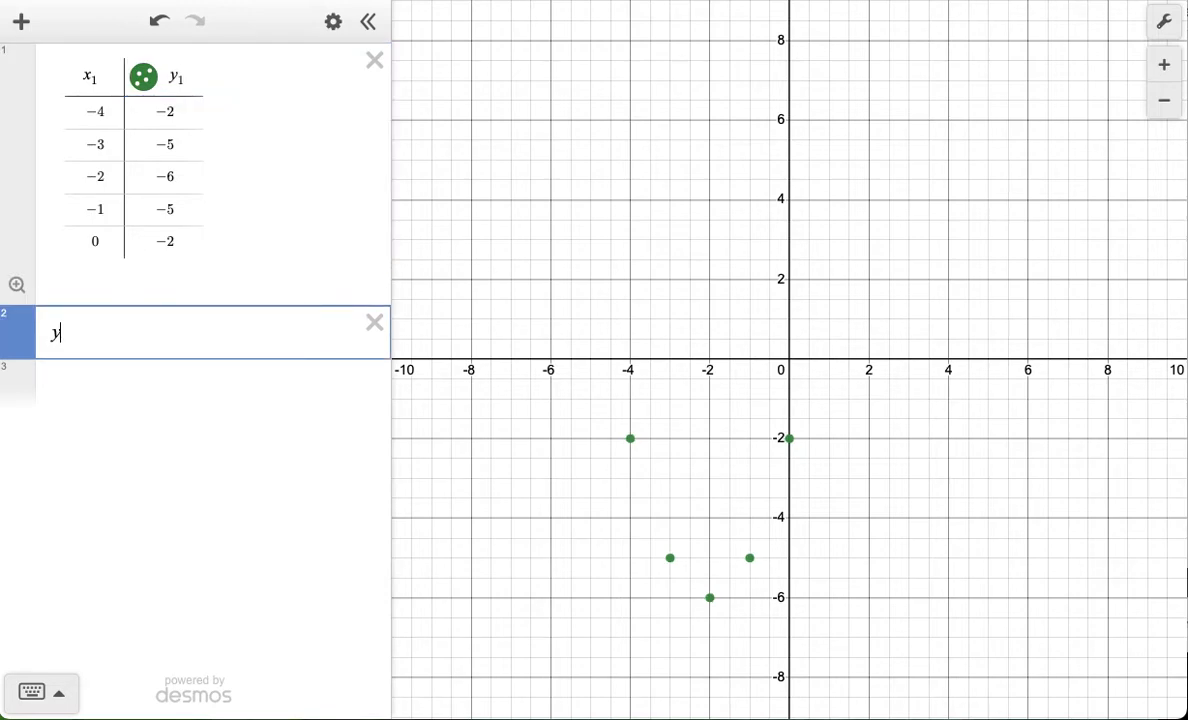
{"action": "type", "text": "_1"}
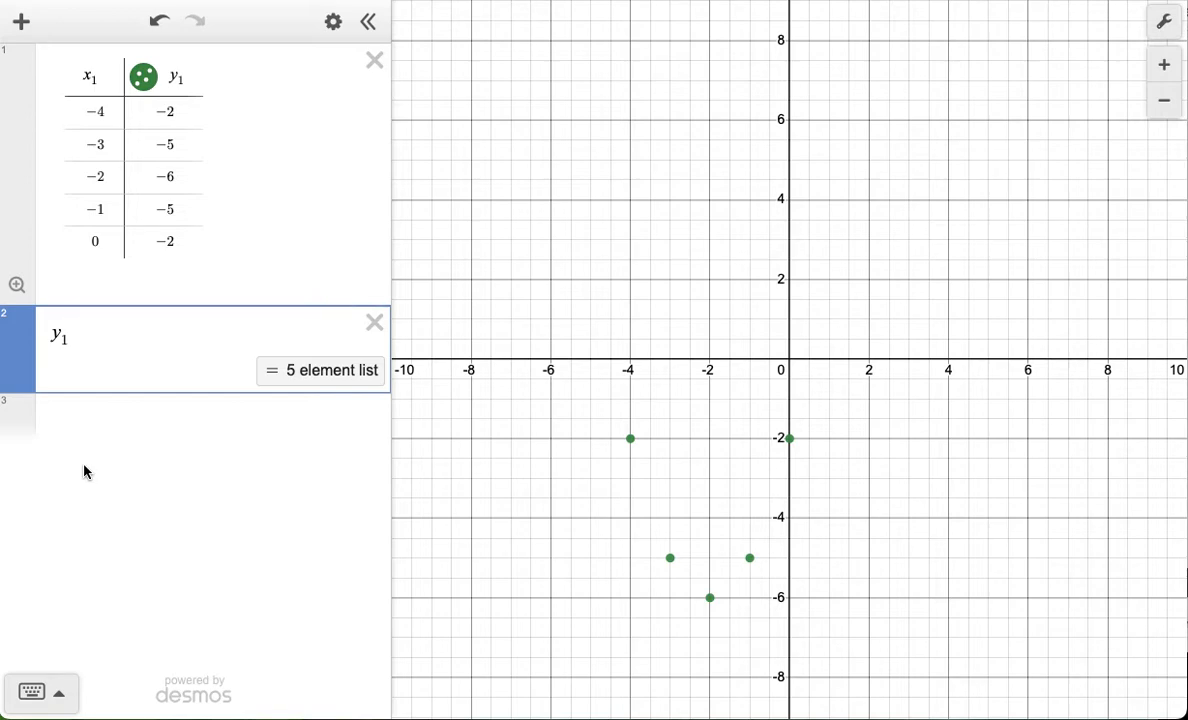
Step: Locate the tilde on the on-screen keyboard and extend the expression to the regression y₁ ~ ax₁^2
{"action": "left_click", "coordinate": [46, 694]}
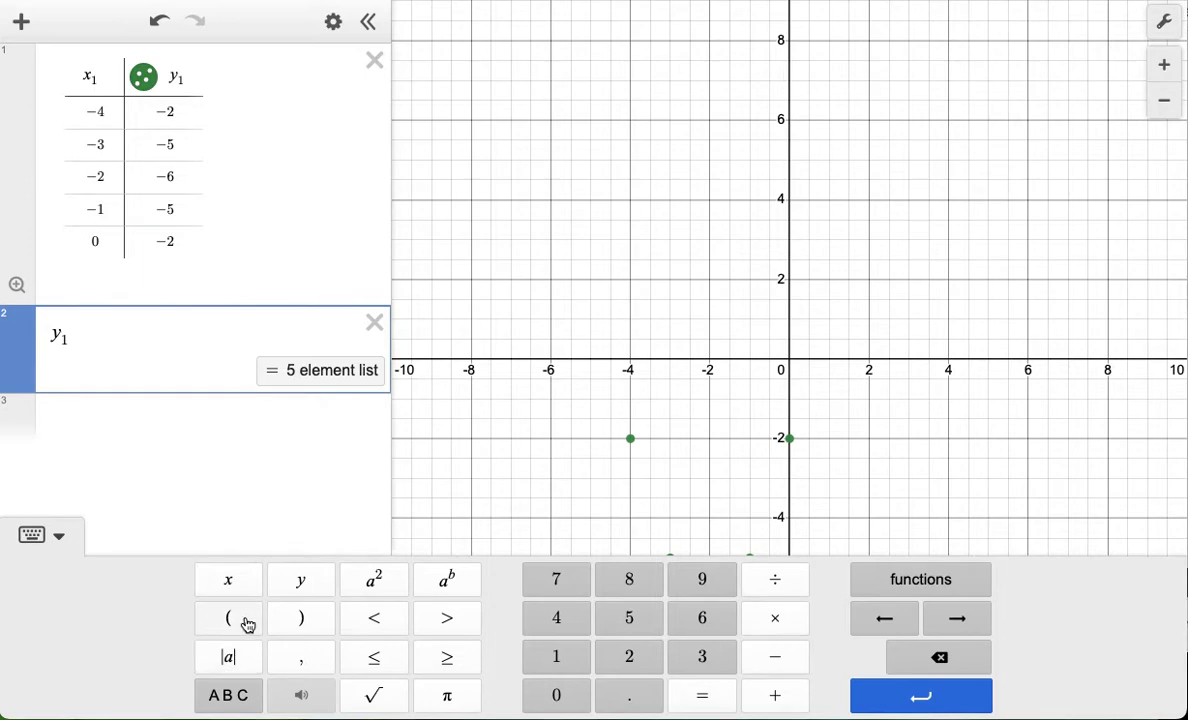
{"action": "left_click", "coordinate": [236, 696]}
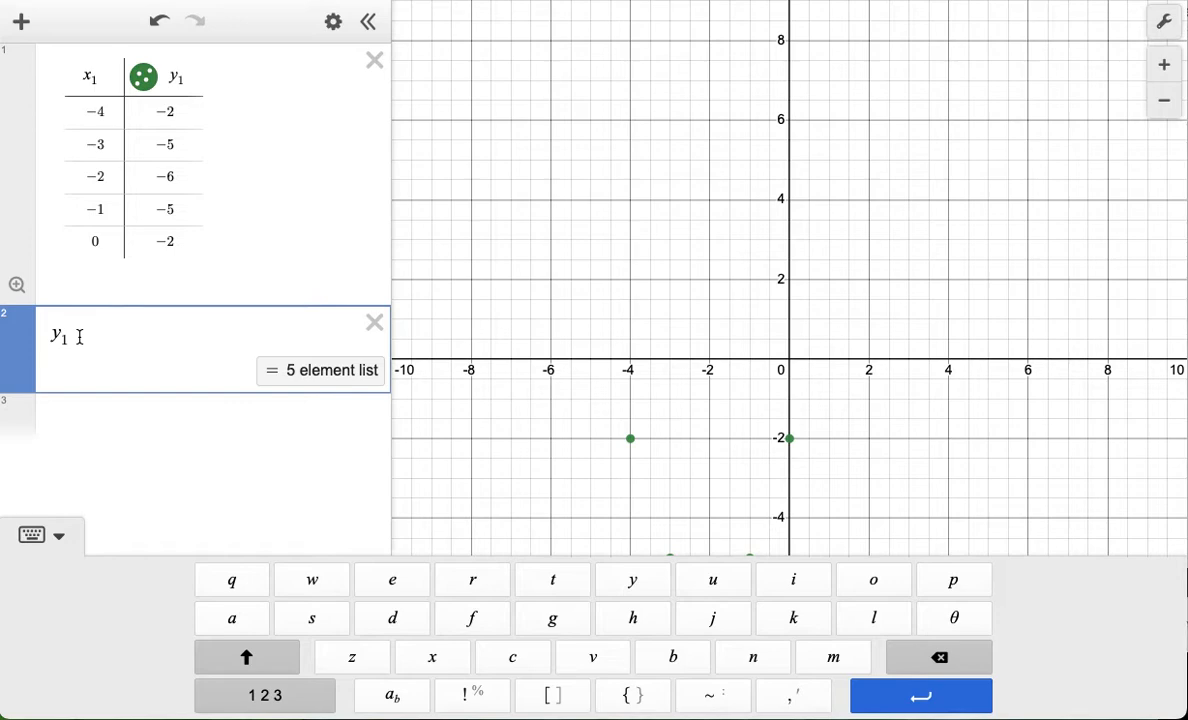
{"action": "left_click", "coordinate": [56, 540]}
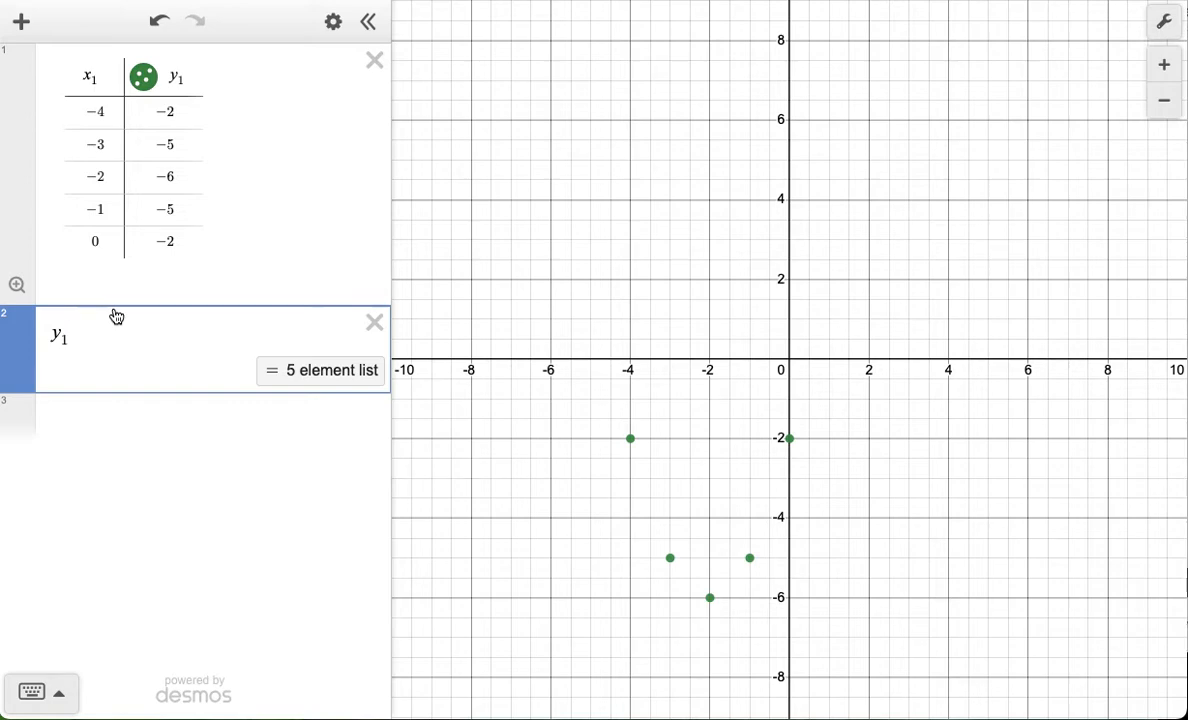
{"action": "type", "text": "~"}
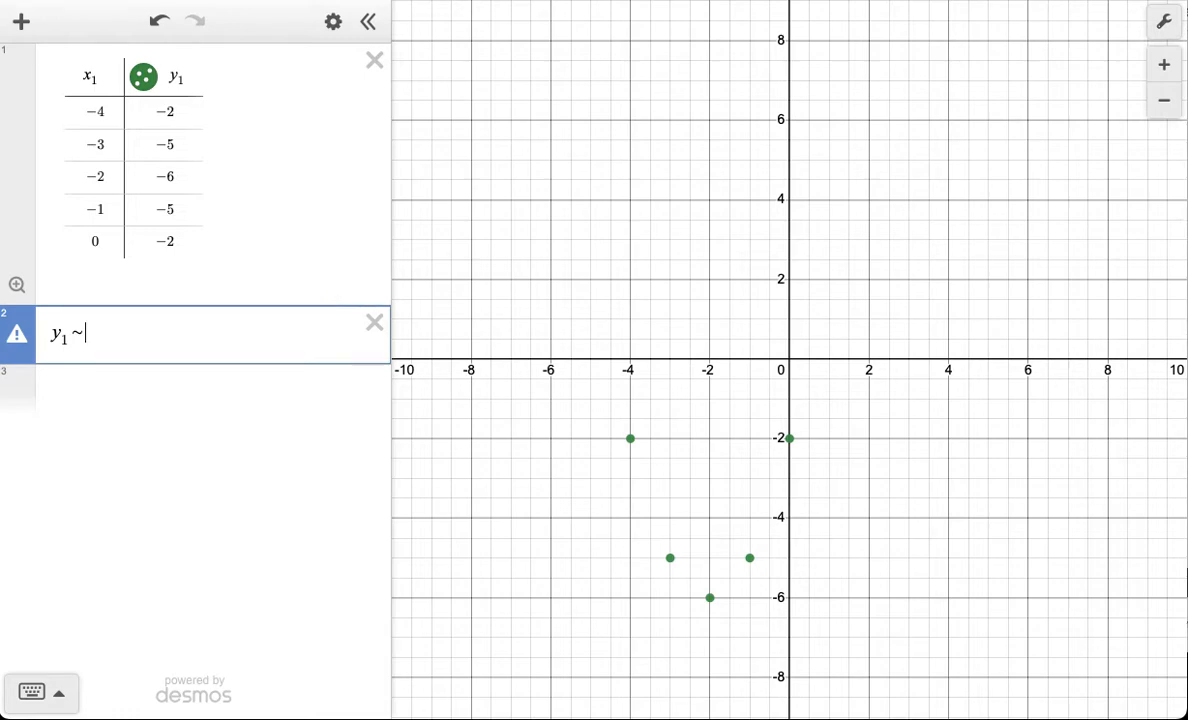
{"action": "type", "text": "a"}
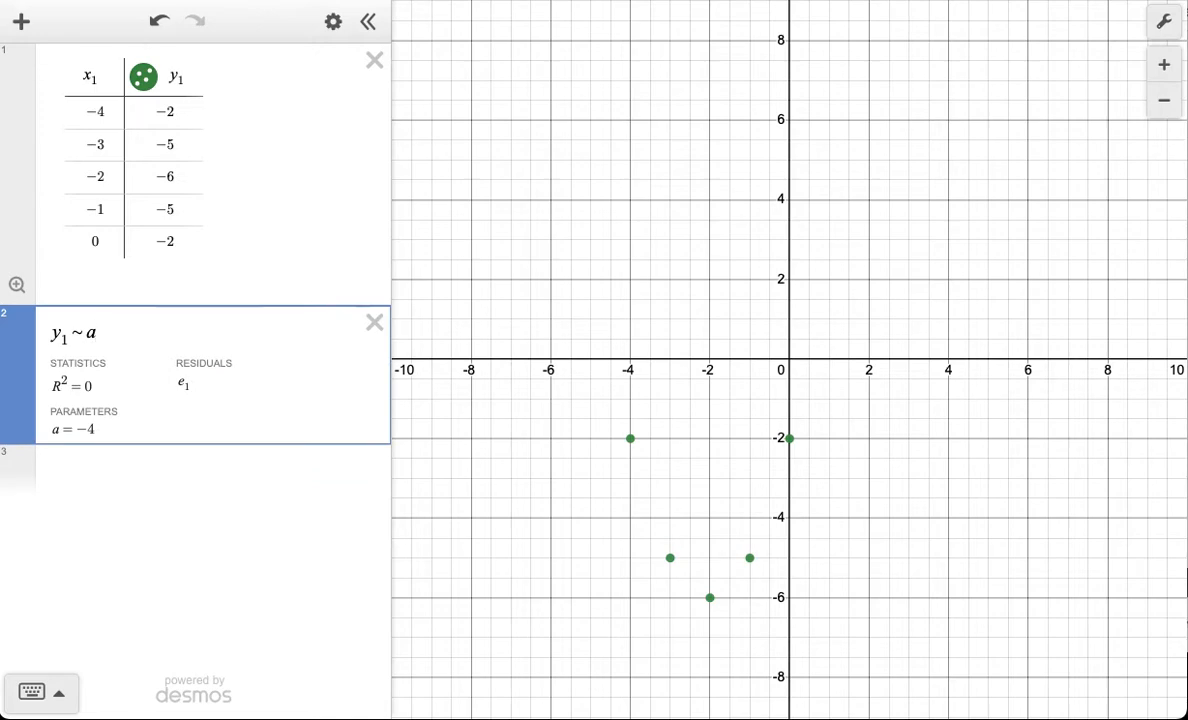
{"action": "type", "text": "x"}
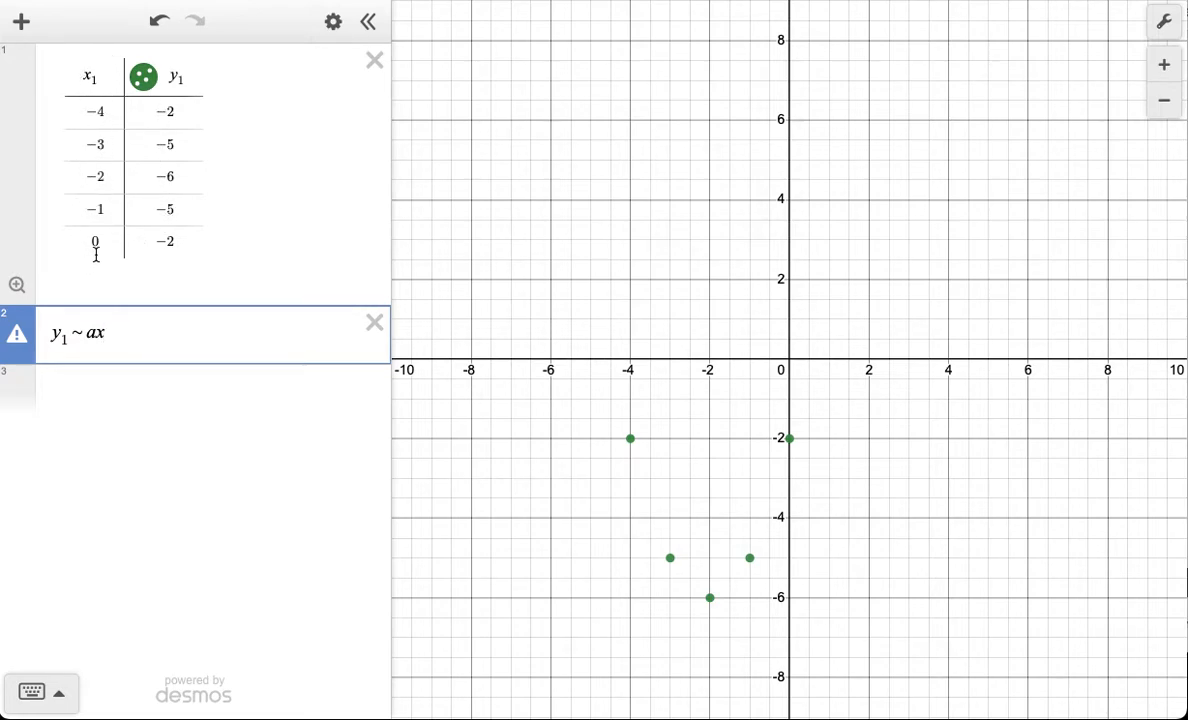
{"action": "type", "text": "1"}
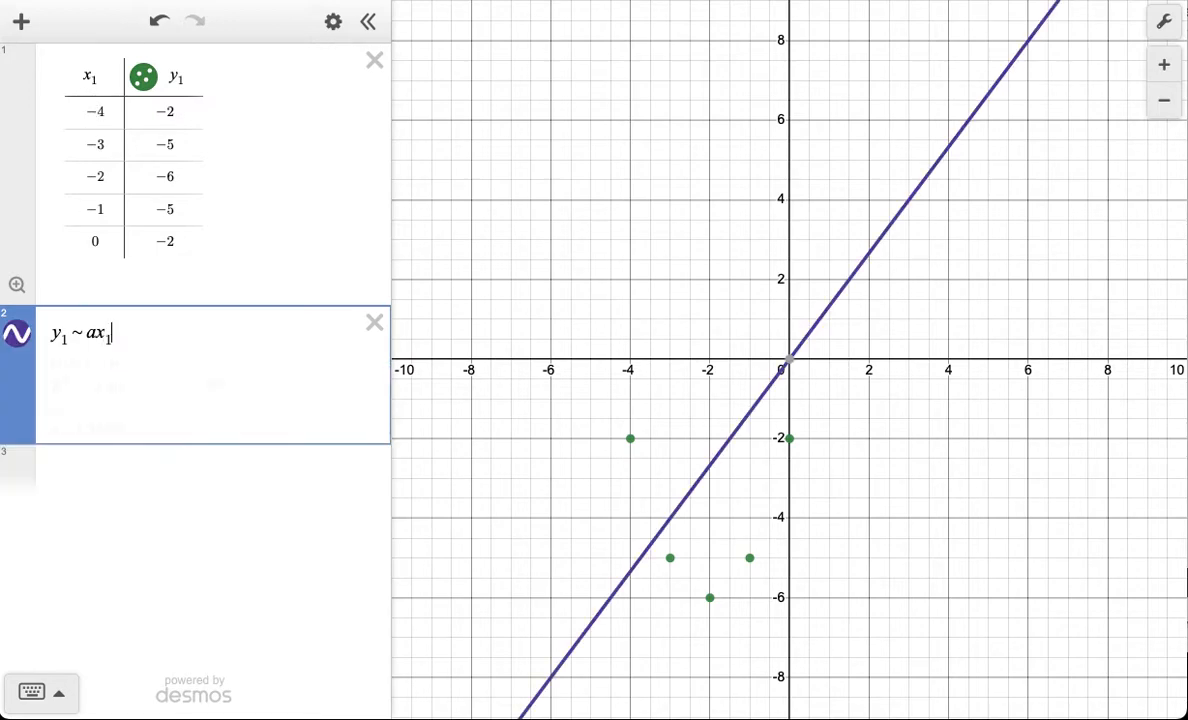
{"action": "type", "text": "^2"}
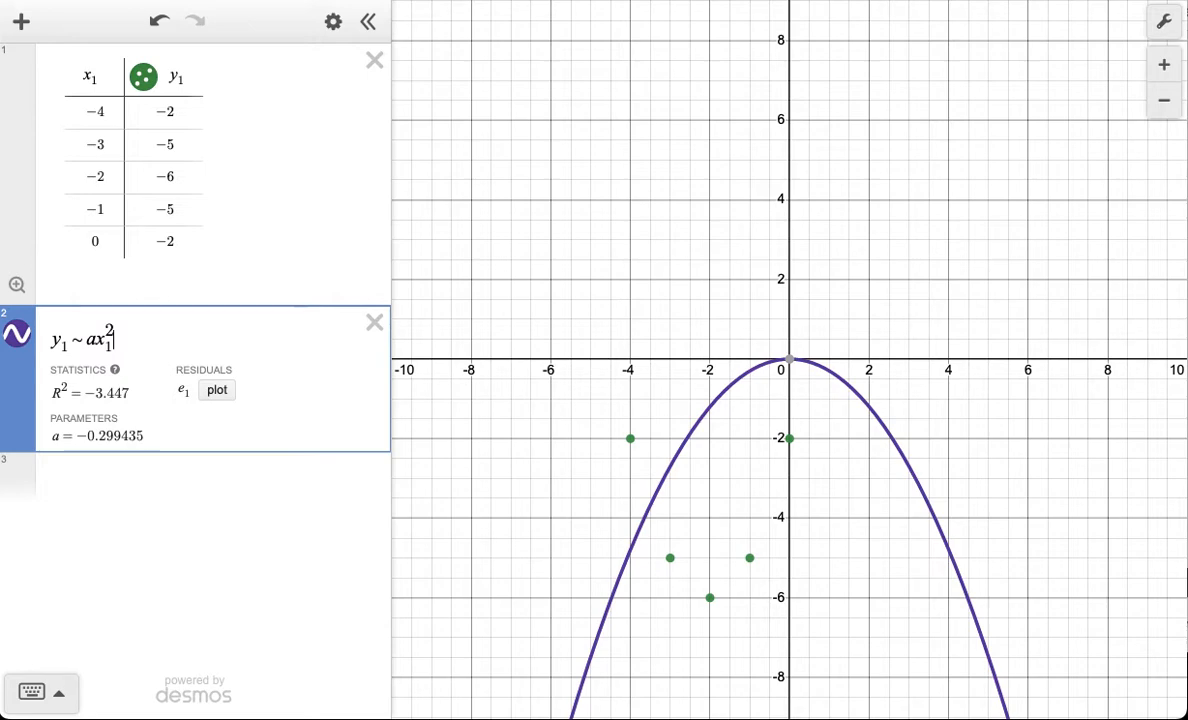
Step: Complete the quadratic regression by adding + bx₁ + c to the model, and deselect the expression
{"action": "key", "text": "Right"}
{"action": "type", "text": "+b"}
{"action": "type", "text": "1"}
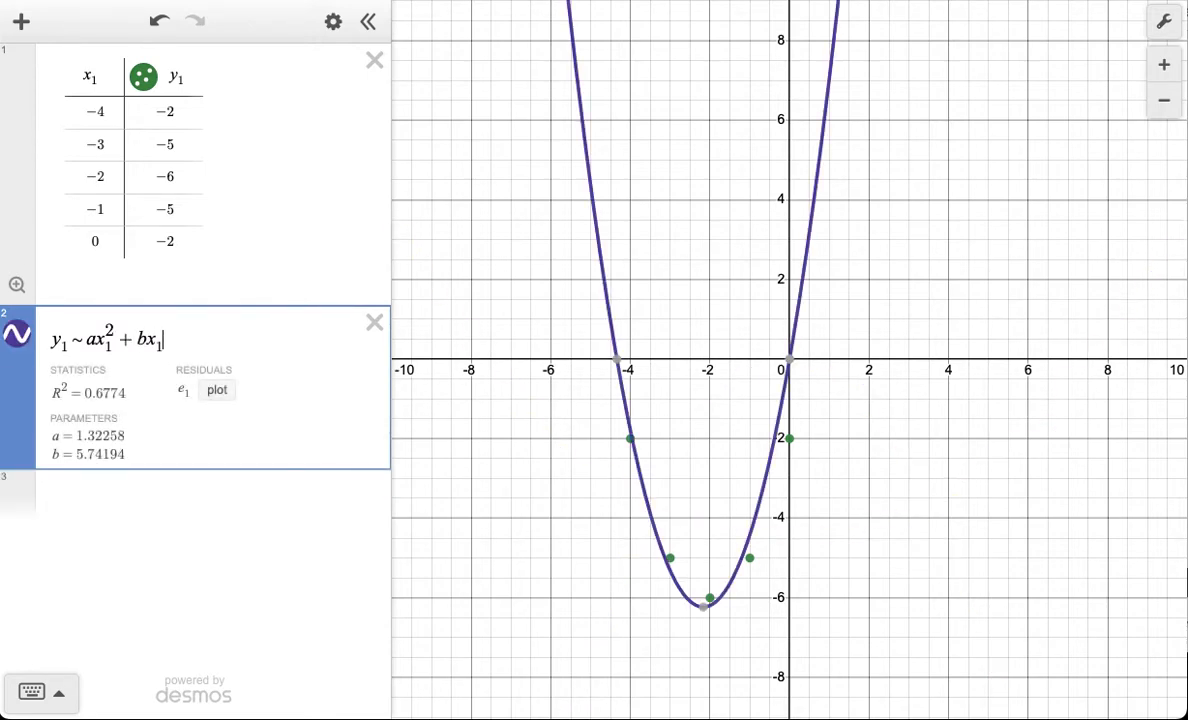
{"action": "type", "text": "+c"}
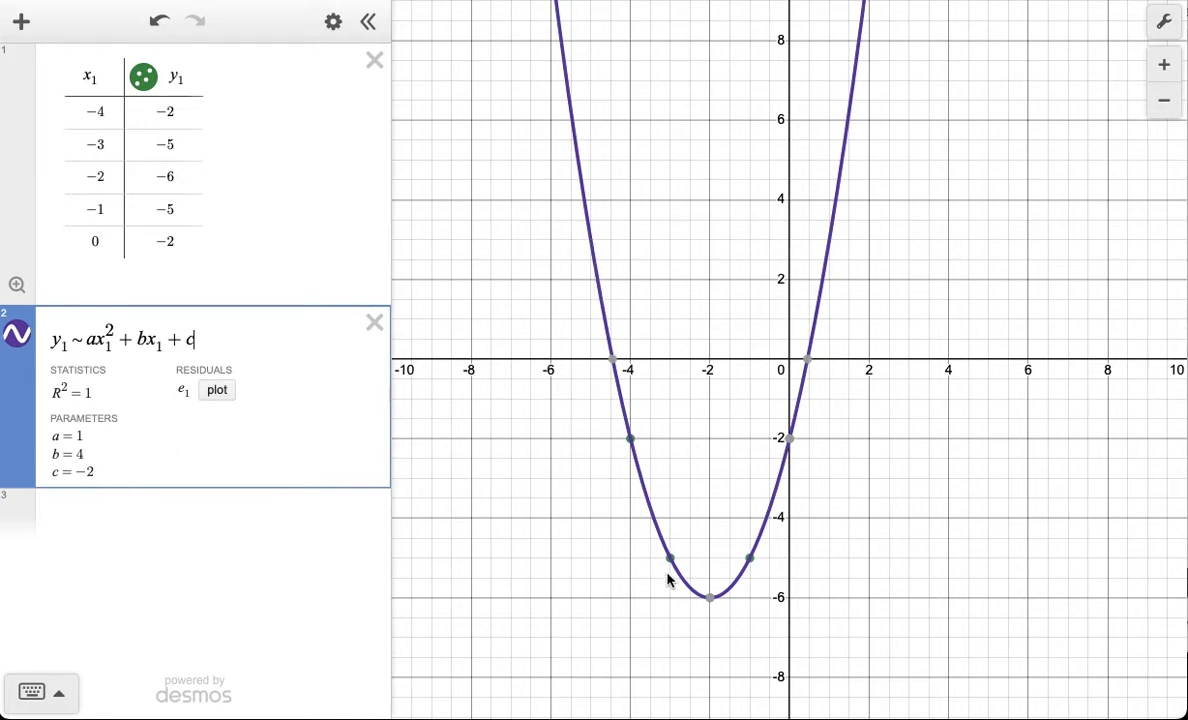
{"action": "left_click", "coordinate": [908, 277]}
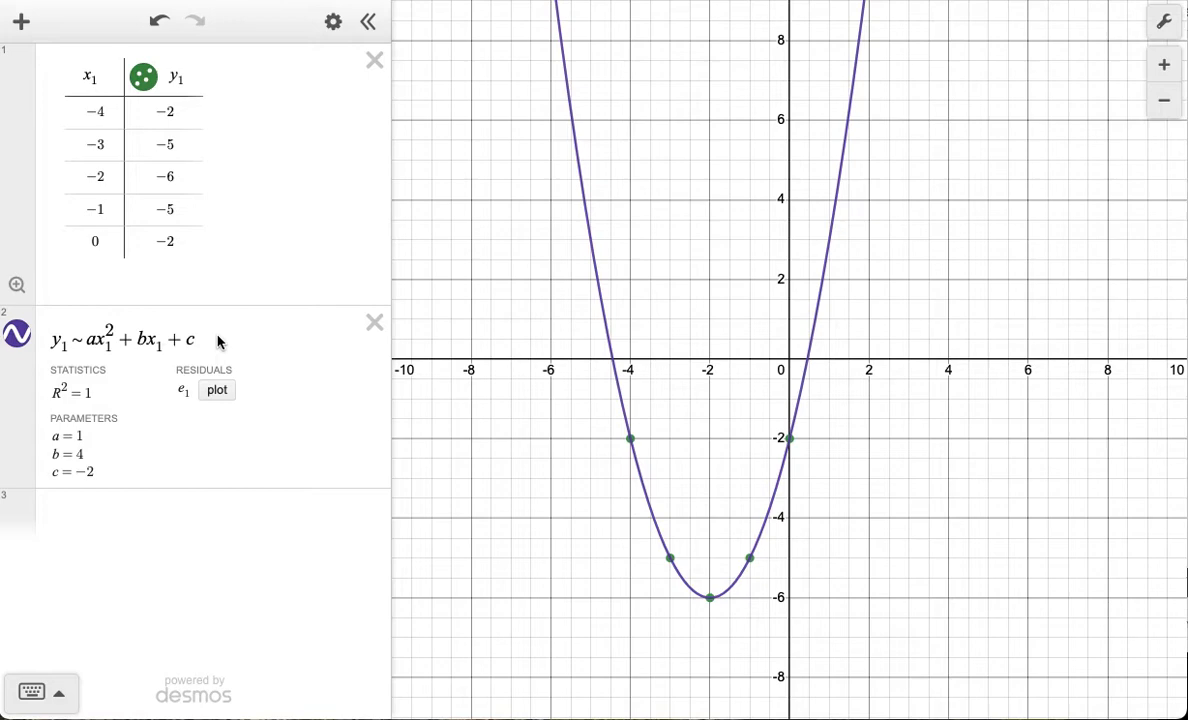
Step: Delete the data table and the regression, and insert a new empty table
{"action": "left_click", "coordinate": [374, 62]}
{"action": "left_click", "coordinate": [372, 63]}
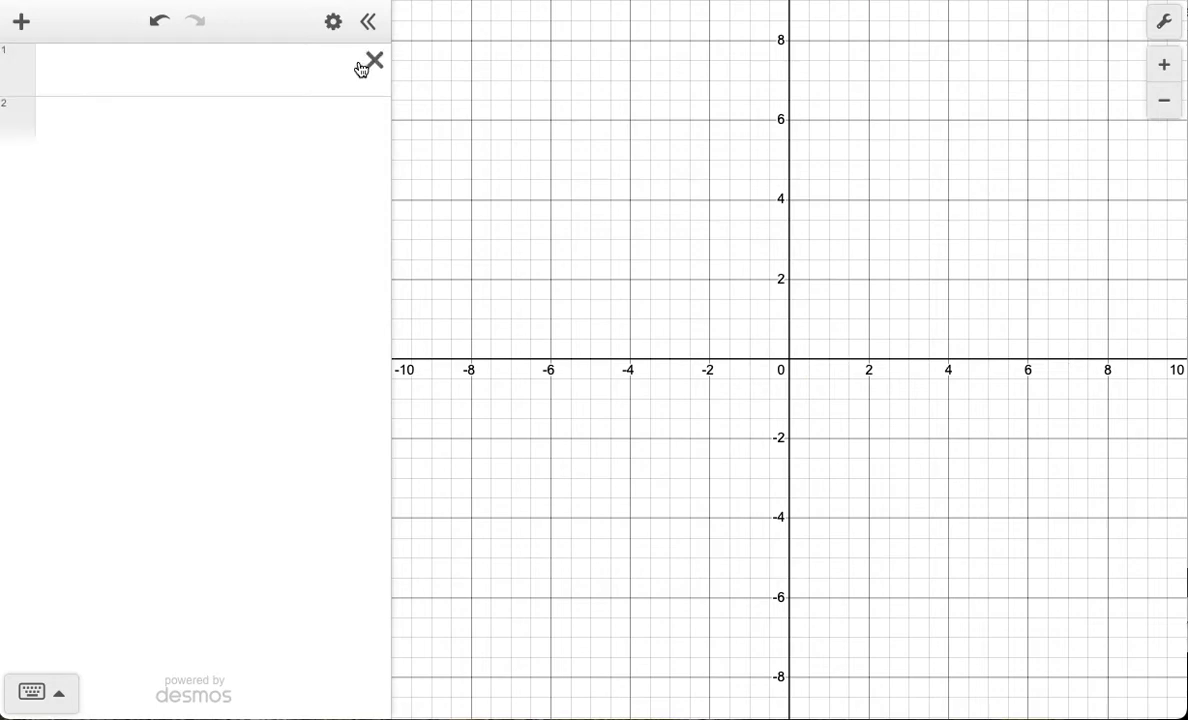
{"action": "left_click", "coordinate": [101, 58]}
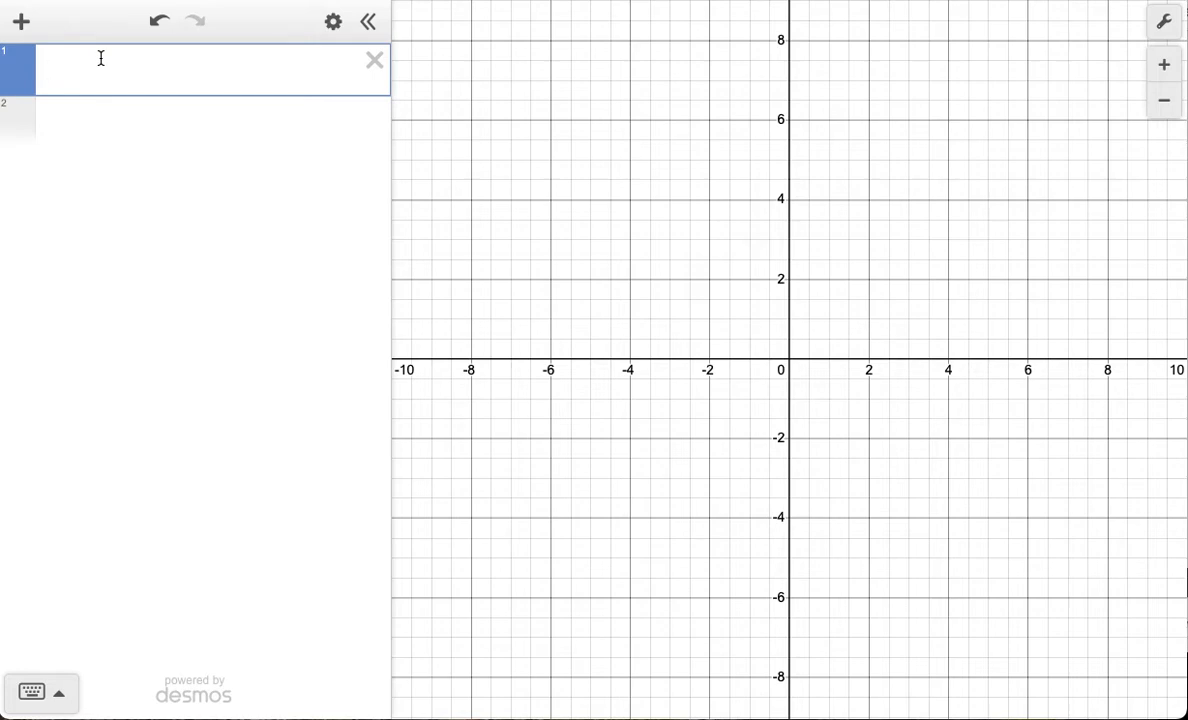
{"action": "left_click", "coordinate": [21, 21]}
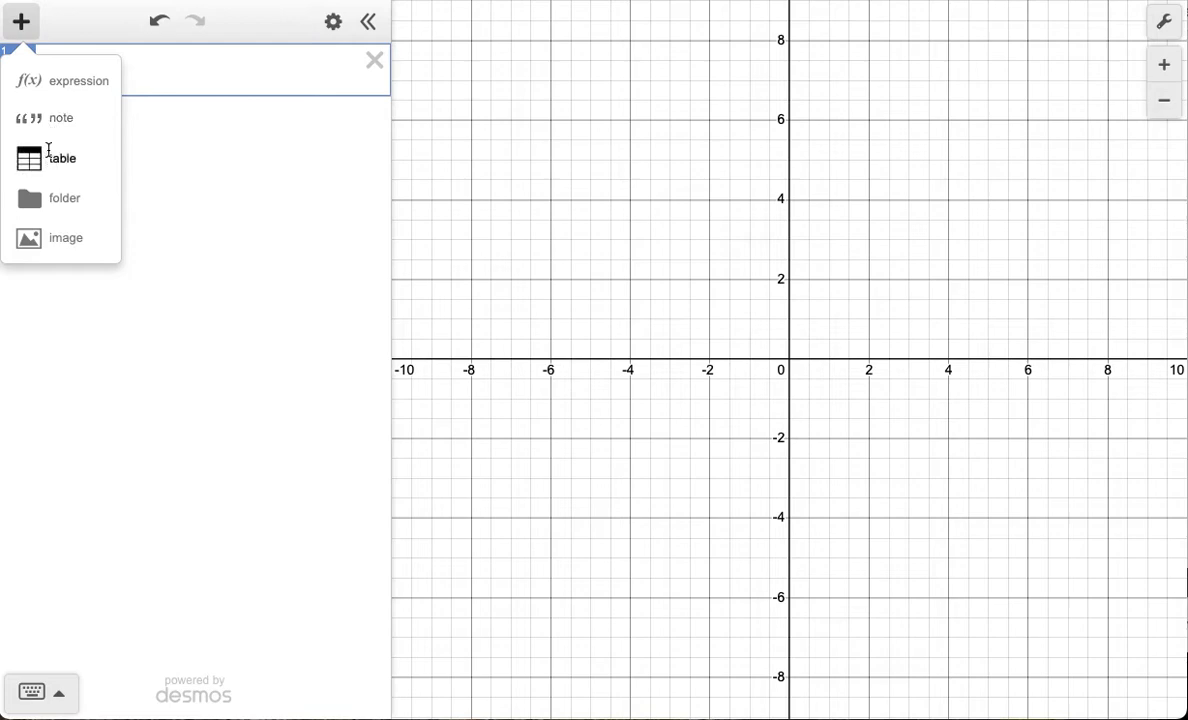
{"action": "left_click", "coordinate": [50, 154]}
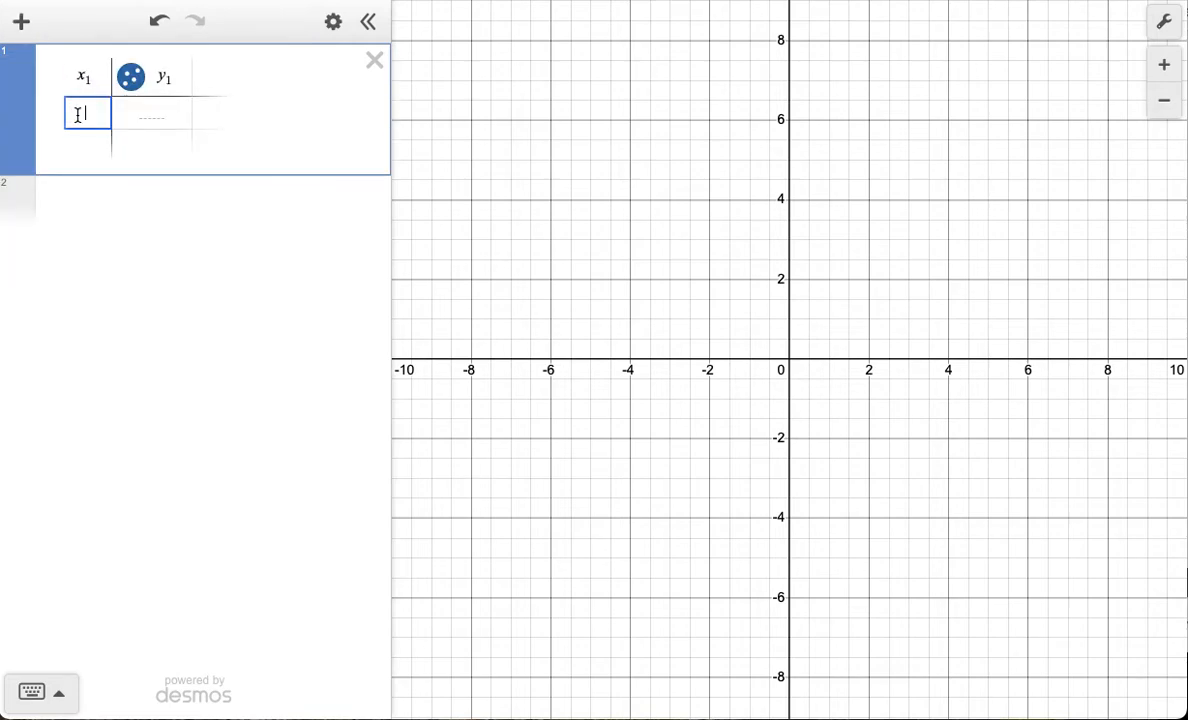
Step: Enter 0 and 20 as the first two x₁ values of the new table
{"action": "type", "text": "0"}
{"action": "key", "text": "Return"}
{"action": "type", "text": "2-"}
{"action": "key", "text": "Return"}
{"action": "key", "text": "BackSpace"}
{"action": "key", "text": "BackSpace"}
{"action": "key", "text": "BackSpace"}
{"action": "type", "text": "20"}
{"action": "key", "text": "Return"}
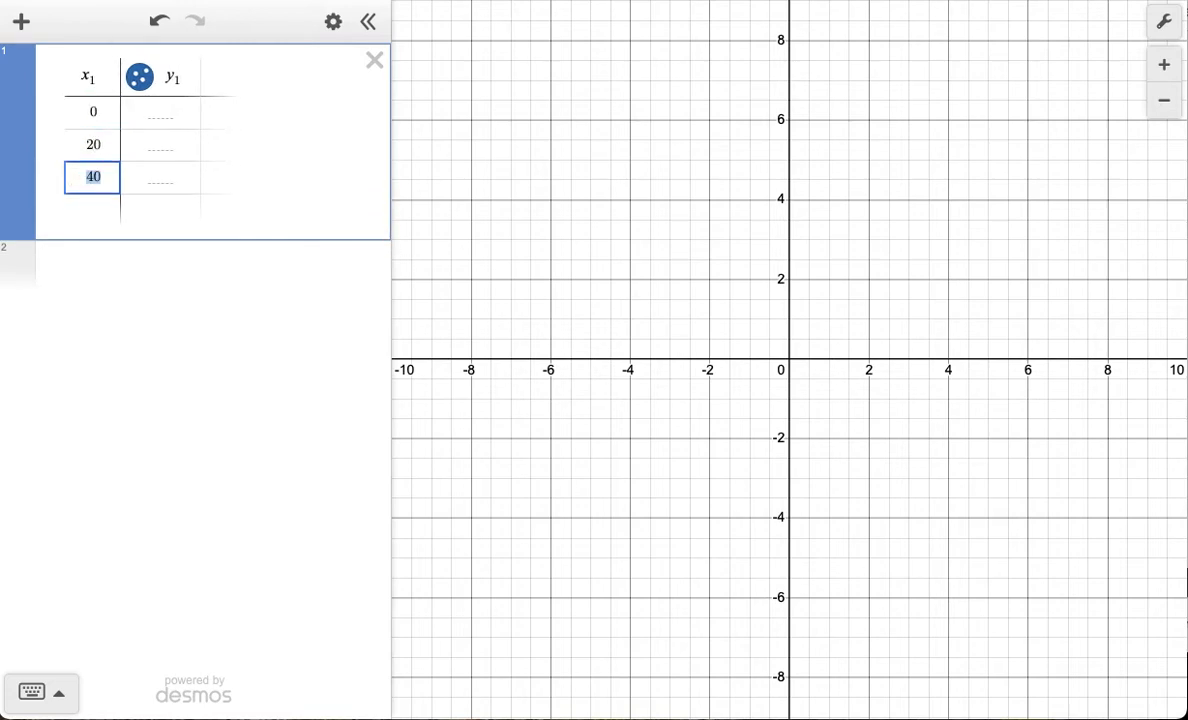
Step: Continue the x₁ column in increments of 20 up to 220, leaving the row after it empty
{"action": "key", "text": "Return"}
{"action": "key", "text": "Return"}
{"action": "key", "text": "Return"}
{"action": "key", "text": "Return"}
{"action": "key", "text": "Return"}
{"action": "key", "text": "Return"}
{"action": "key", "text": "Return"}
{"action": "key", "text": "Return"}
{"action": "key", "text": "Return"}
{"action": "key", "text": "Return"}
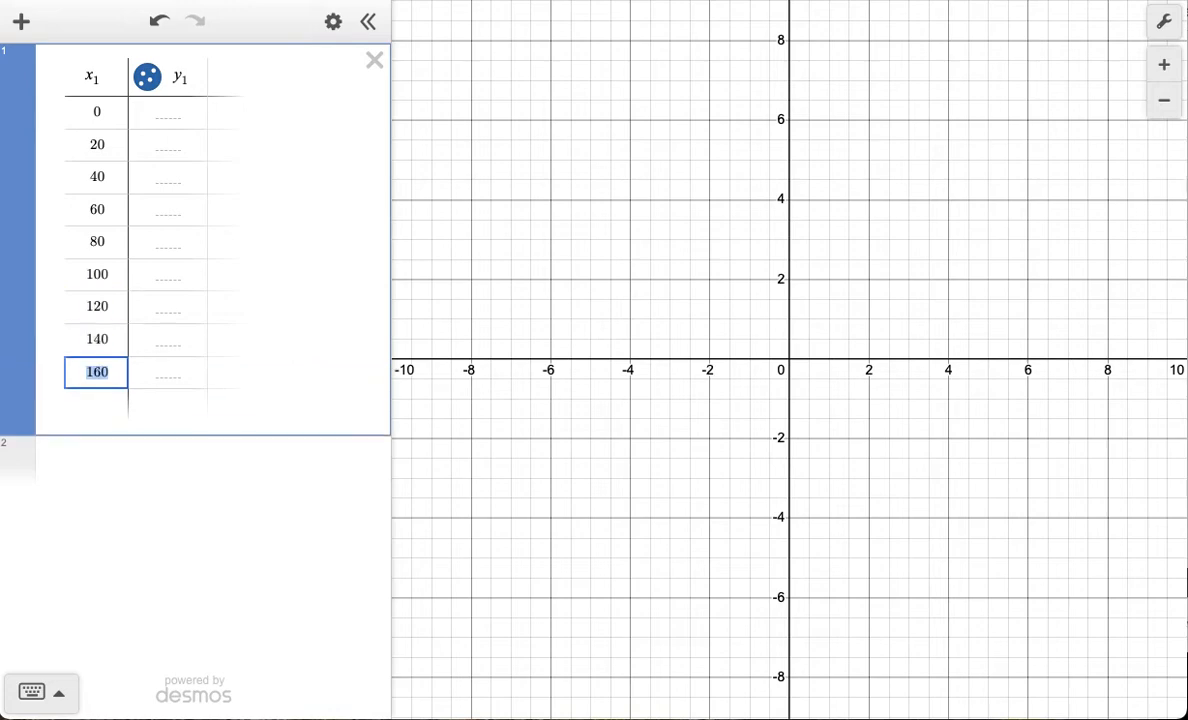
{"action": "key", "text": "BackSpace"}
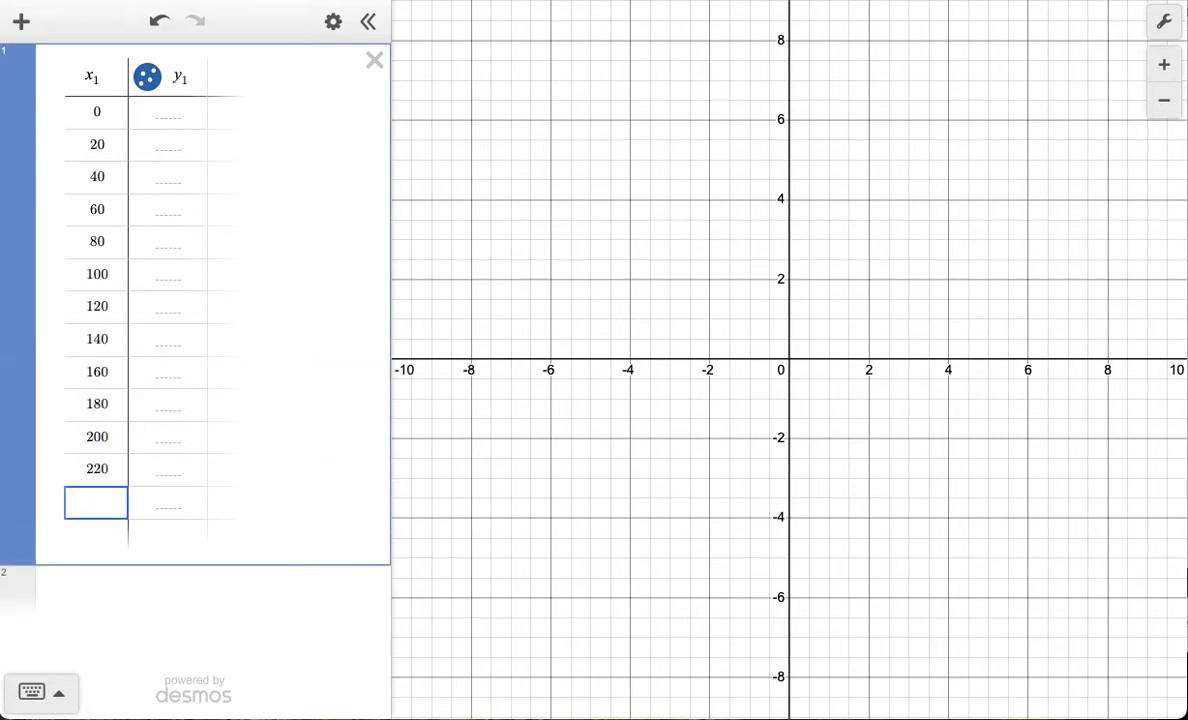
Step: Enter the y₁ values 42.6 for x₁ = 0 and 40.7 for x₁ = 20
{"action": "left_click", "coordinate": [162, 111]}
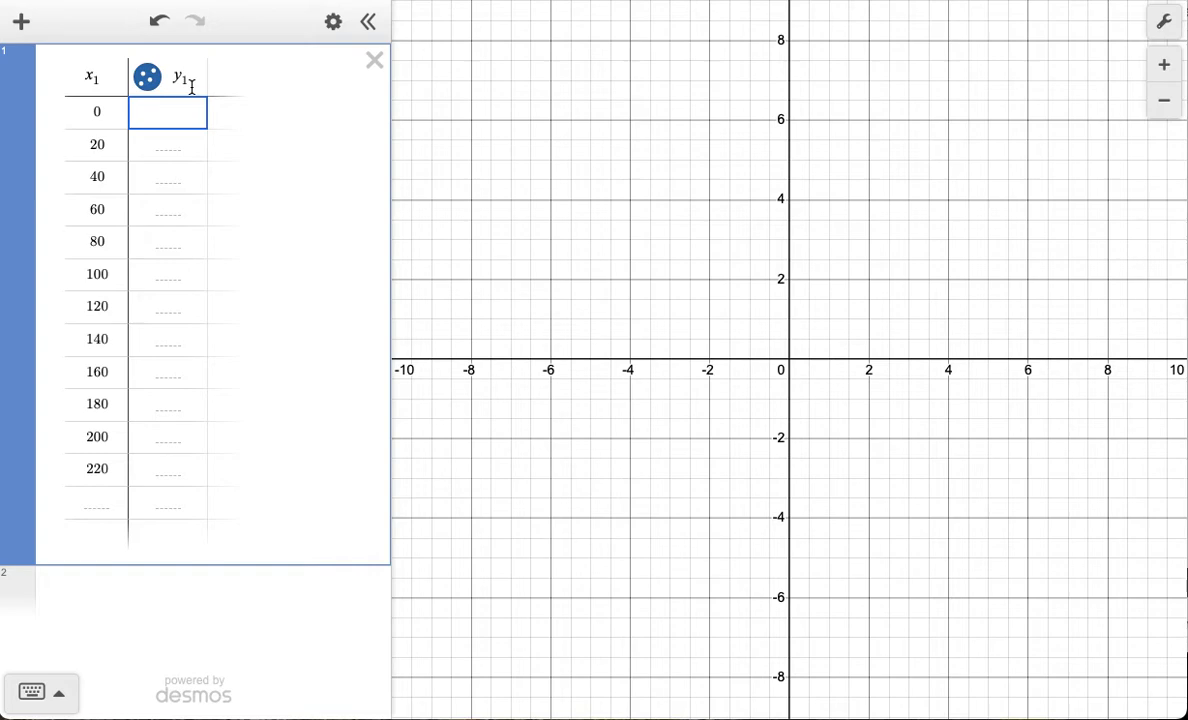
{"action": "type", "text": "42.6"}
{"action": "key", "text": "Return"}
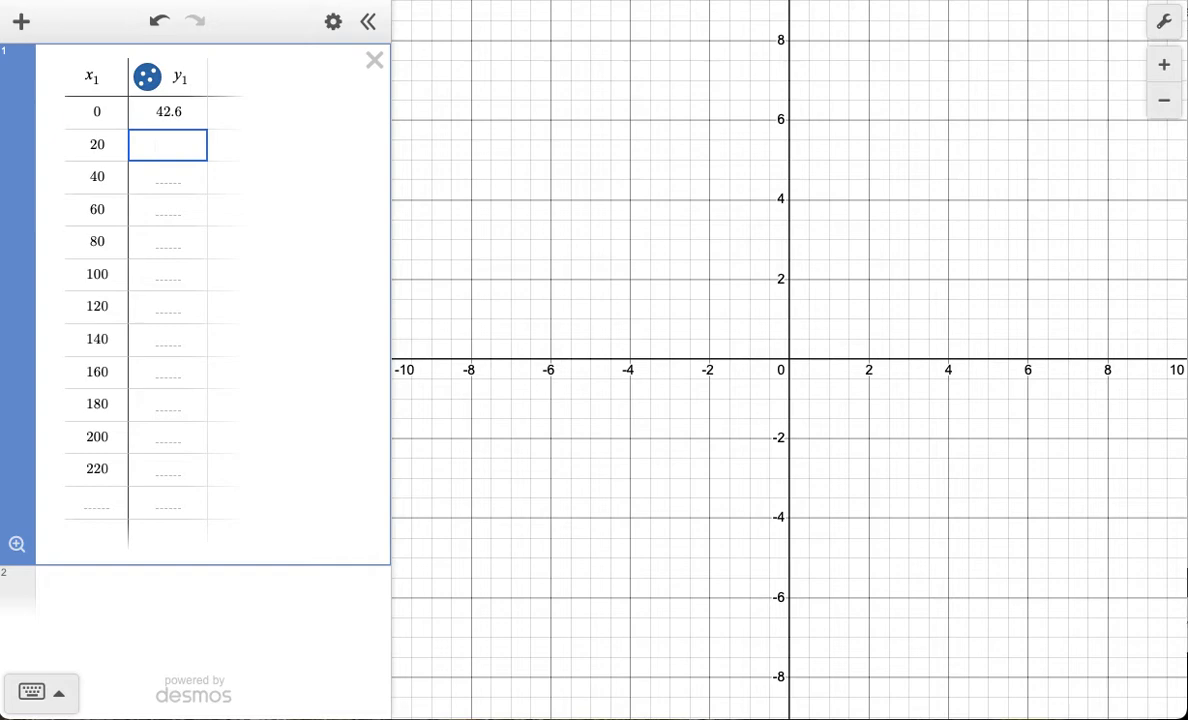
{"action": "type", "text": "40.7"}
{"action": "key", "text": "Return"}
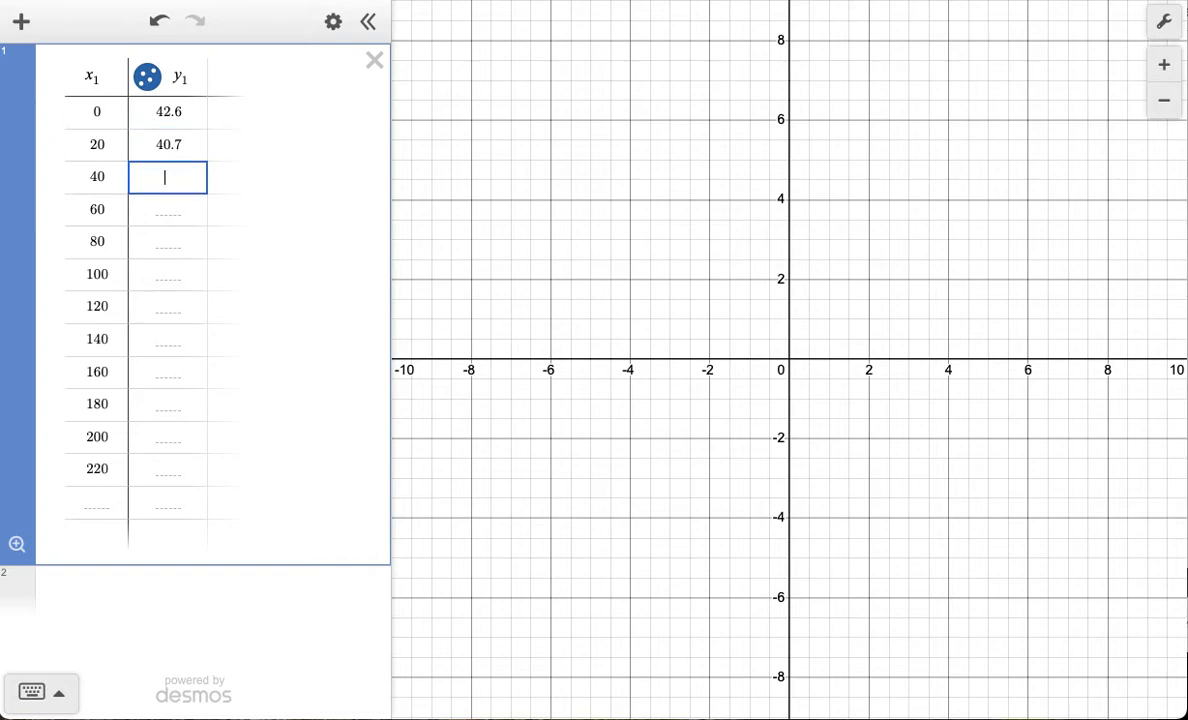
Step: Enter 38.9 as the y₁ value for x₁ = 40, with 60 as the x₁ value in the following row
{"action": "type", "text": "389.9"}
{"action": "key", "text": "Return"}
{"action": "key", "text": "BackSpace"}
{"action": "key", "text": "BackSpace"}
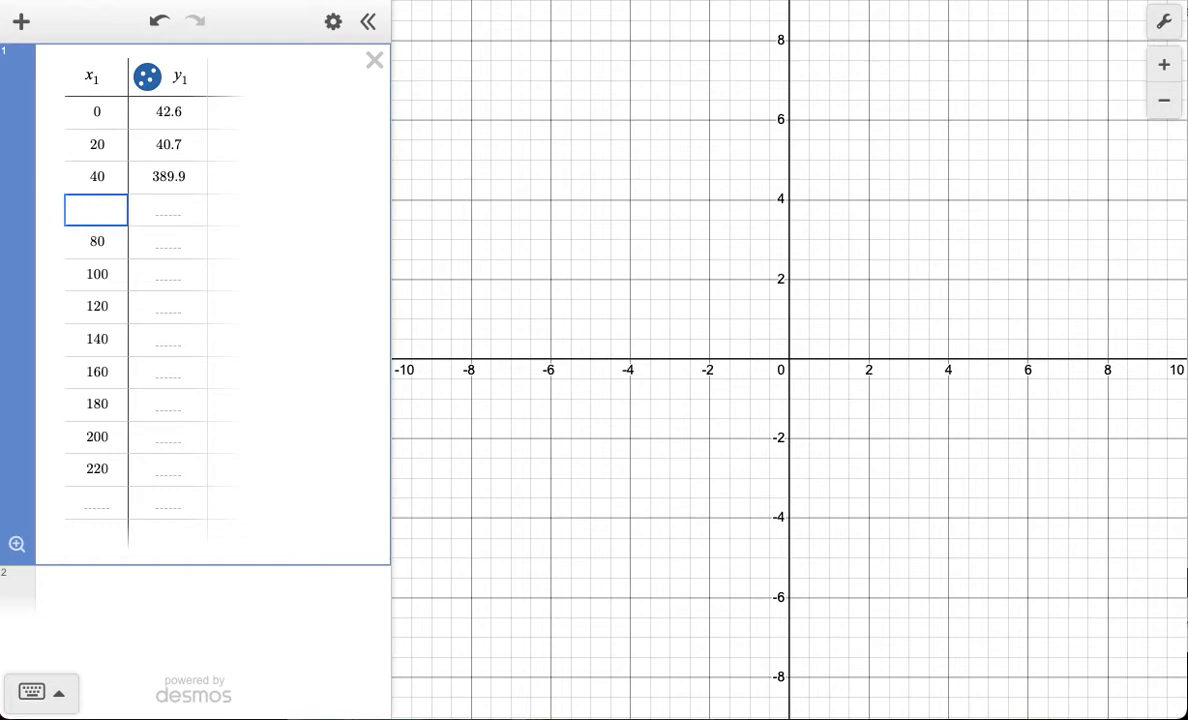
{"action": "type", "text": "60"}
{"action": "key", "text": "Up"}
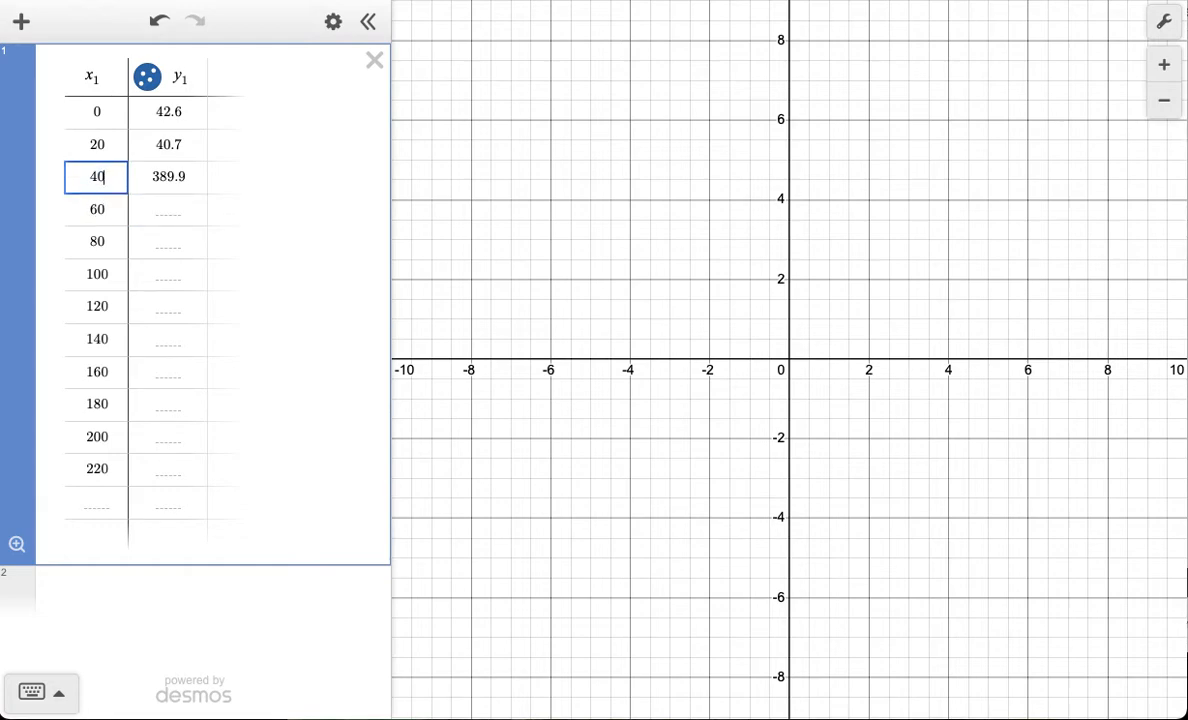
{"action": "key", "text": "Right"}
{"action": "key", "text": "BackSpace"}
{"action": "type", "text": "38.9"}
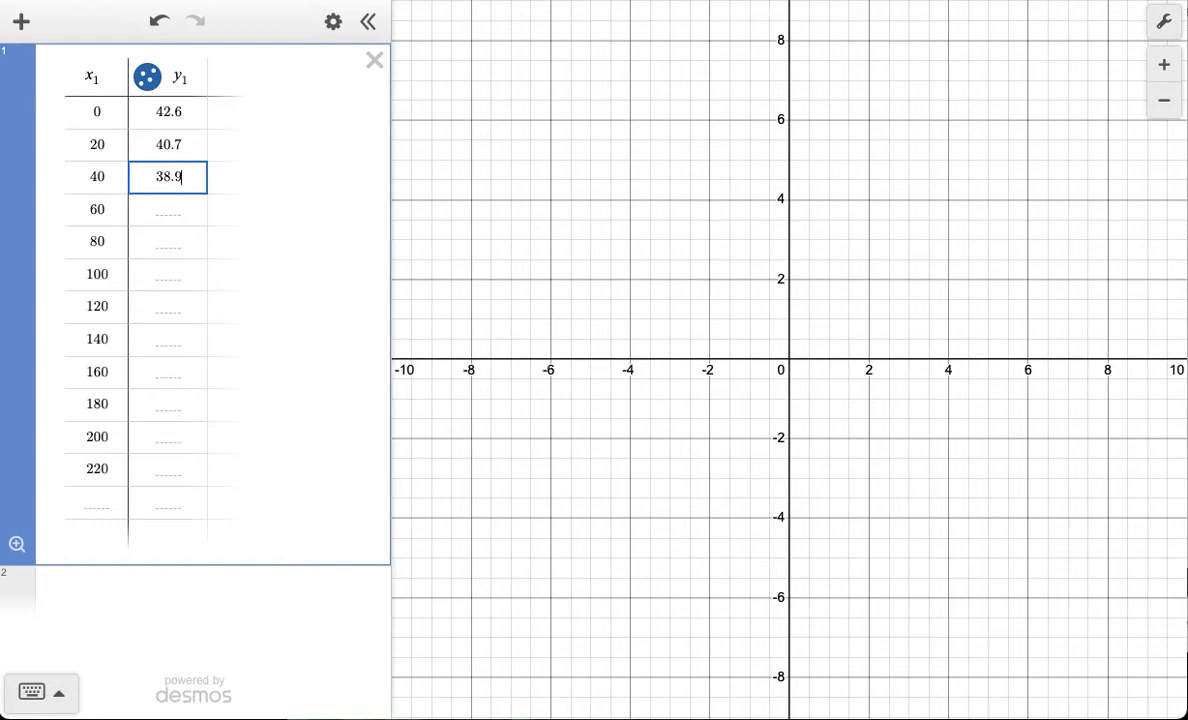
Step: Enter the y₁ values 37.2, 35.8 and 34.3 for x₁ = 60, 80 and 100
{"action": "key", "text": "Return"}
{"action": "type", "text": "37.2"}
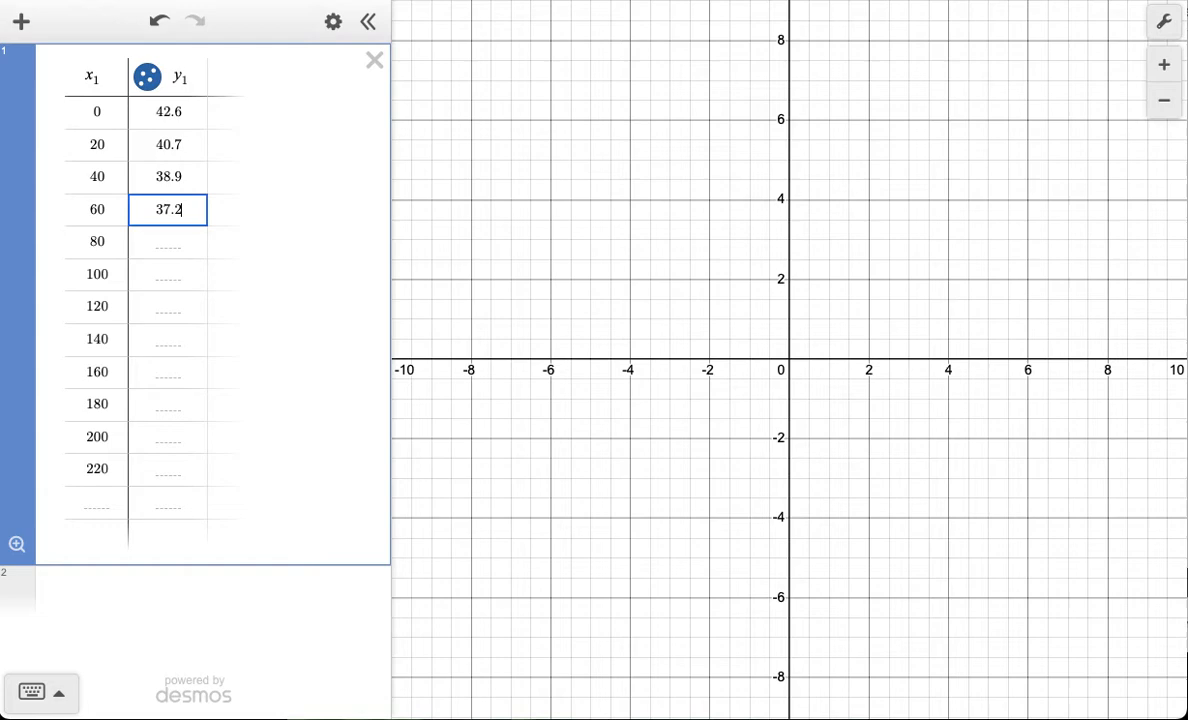
{"action": "key", "text": "Return"}
{"action": "type", "text": "35.8"}
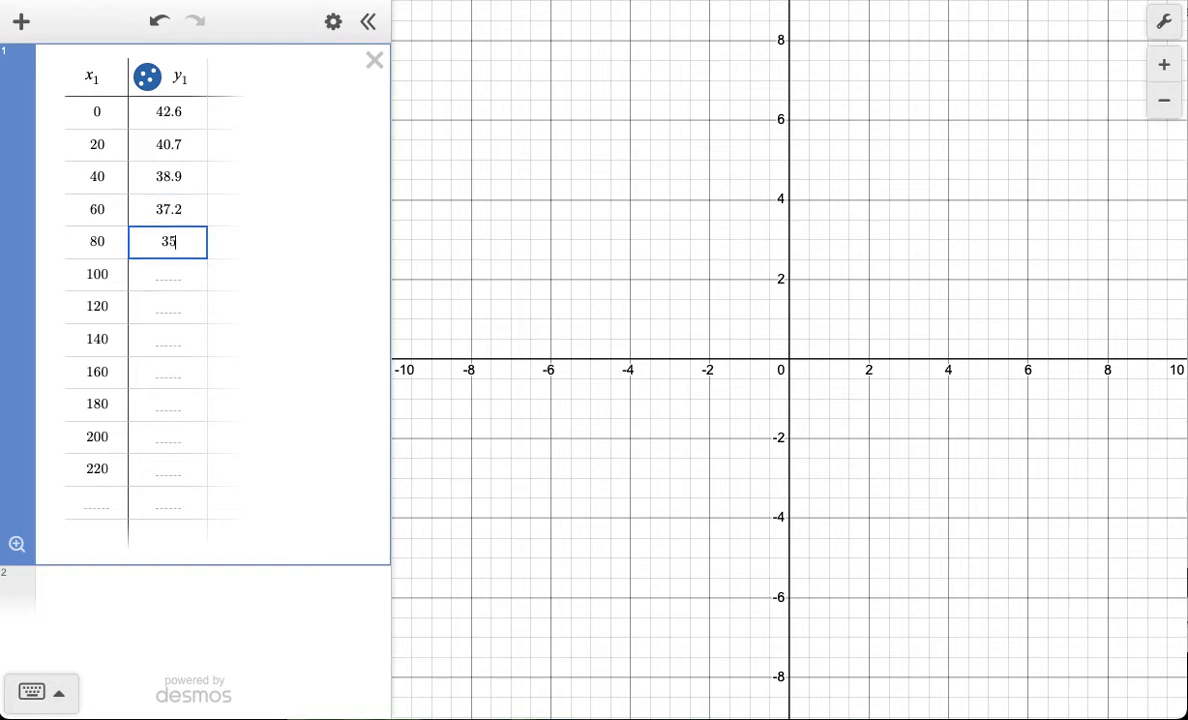
{"action": "key", "text": "Return"}
{"action": "type", "text": "34.3"}
{"action": "key", "text": "Return"}
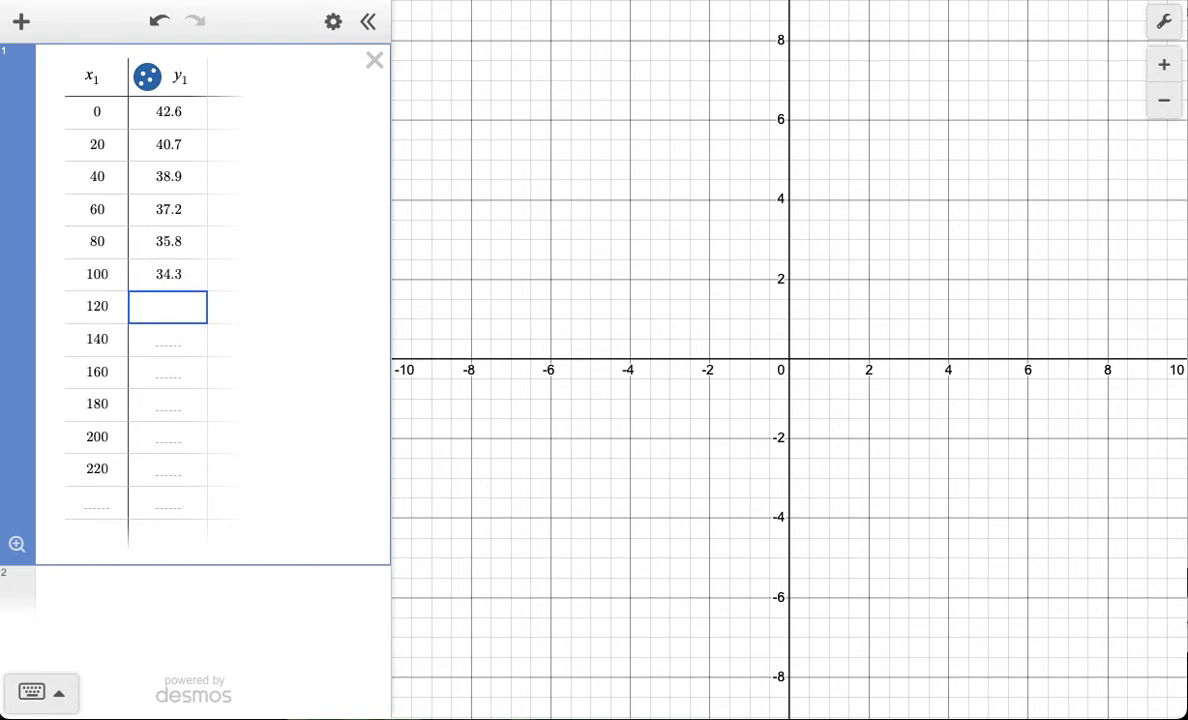
Step: Enter the y₁ values 33.3, 32.3, 31.5 and 30.8 for x₁ = 120, 140, 160 and 180
{"action": "type", "text": "33.3"}
{"action": "key", "text": "Return"}
{"action": "type", "text": "32.3"}
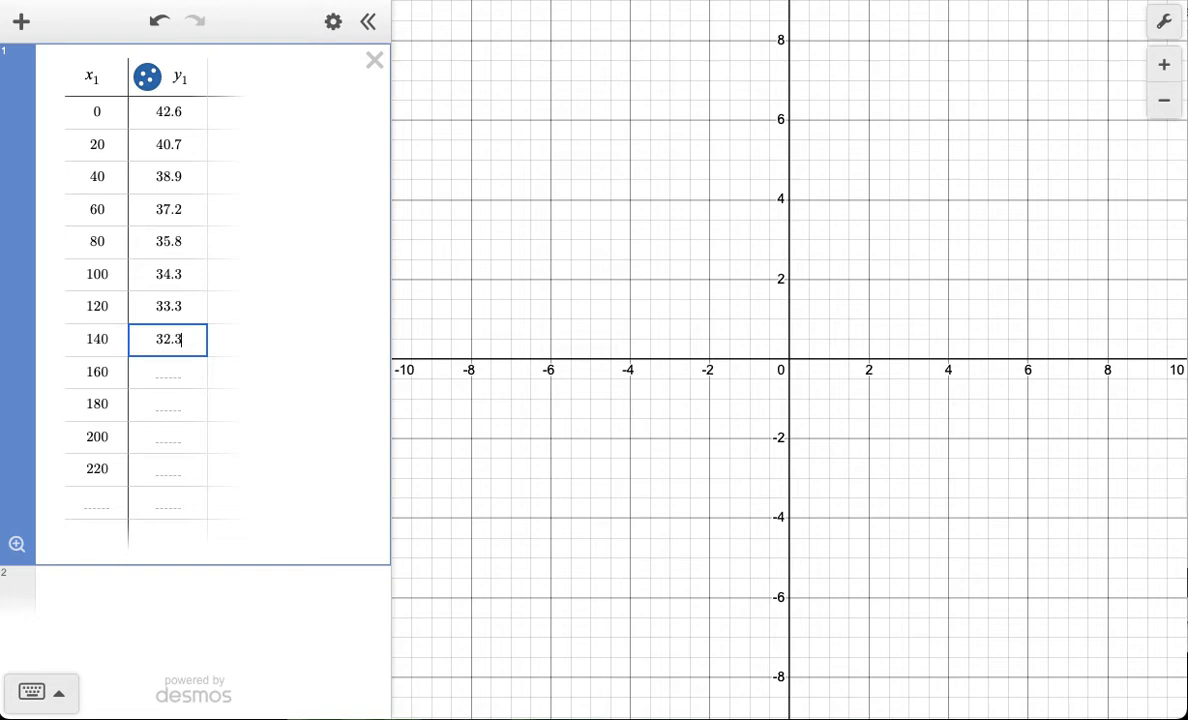
{"action": "key", "text": "Return"}
{"action": "type", "text": "31.5"}
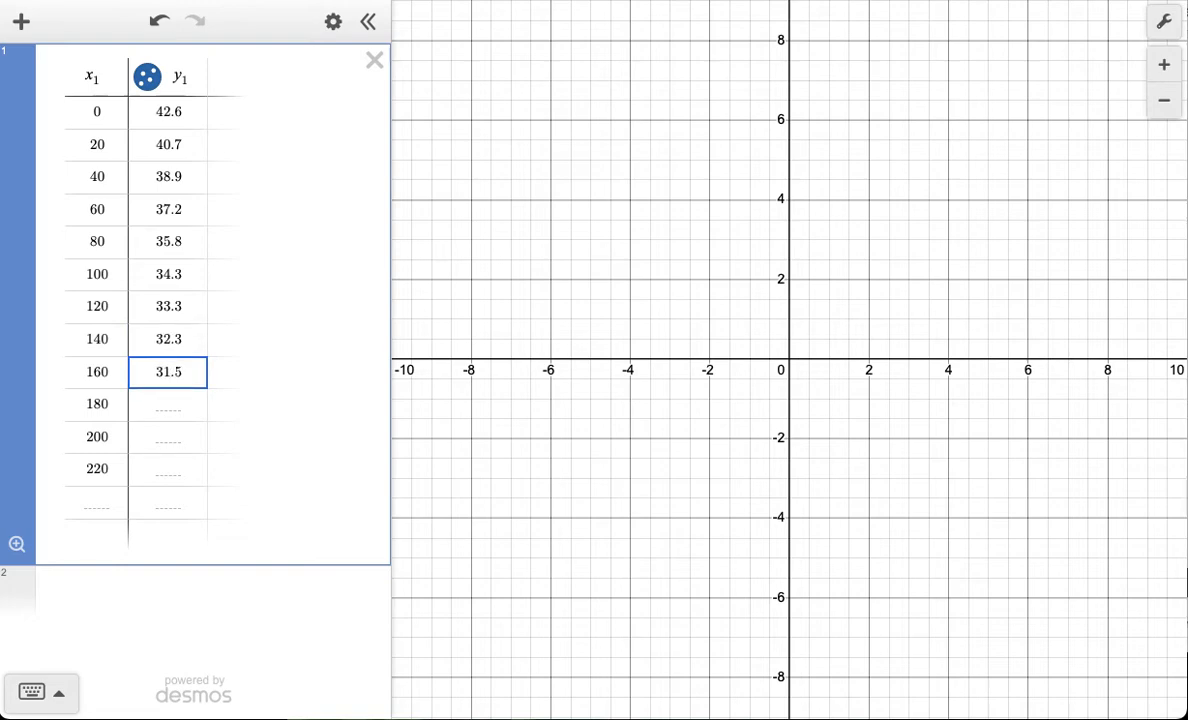
{"action": "key", "text": "Return"}
{"action": "type", "text": "30.8"}
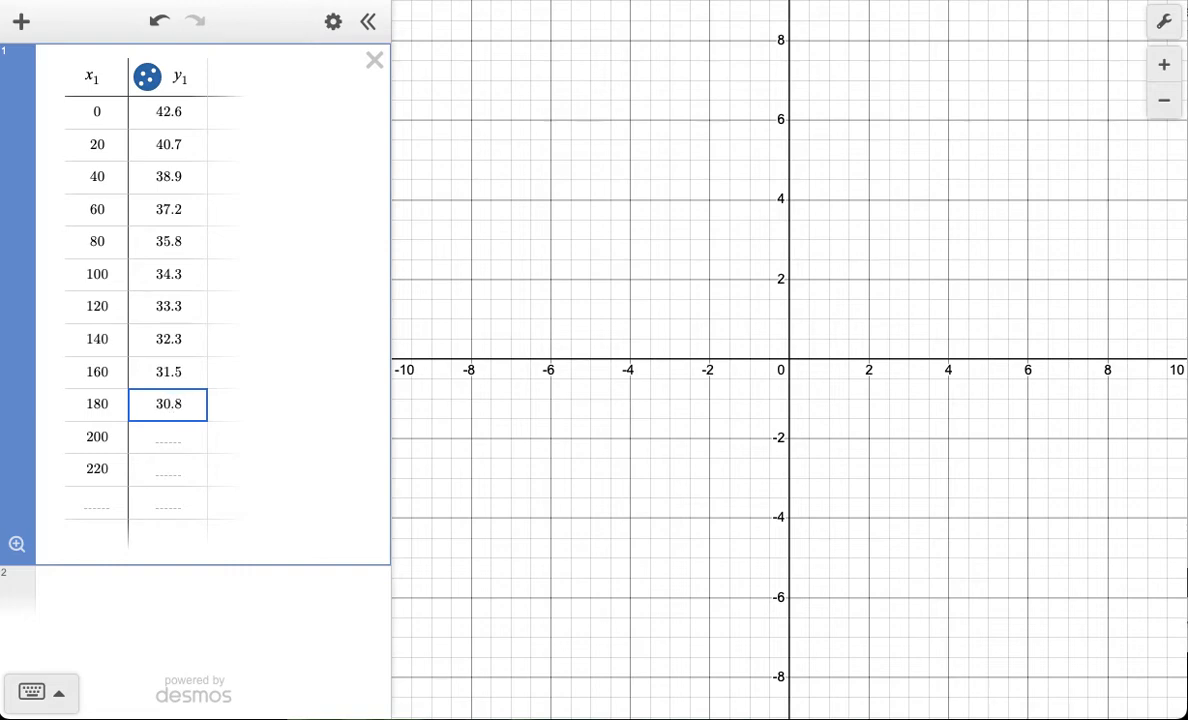
Step: Complete the y₁ column with 30.4 for x₁ = 200 and 30.1 for x₁ = 220, and deselect the table
{"action": "key", "text": "Return"}
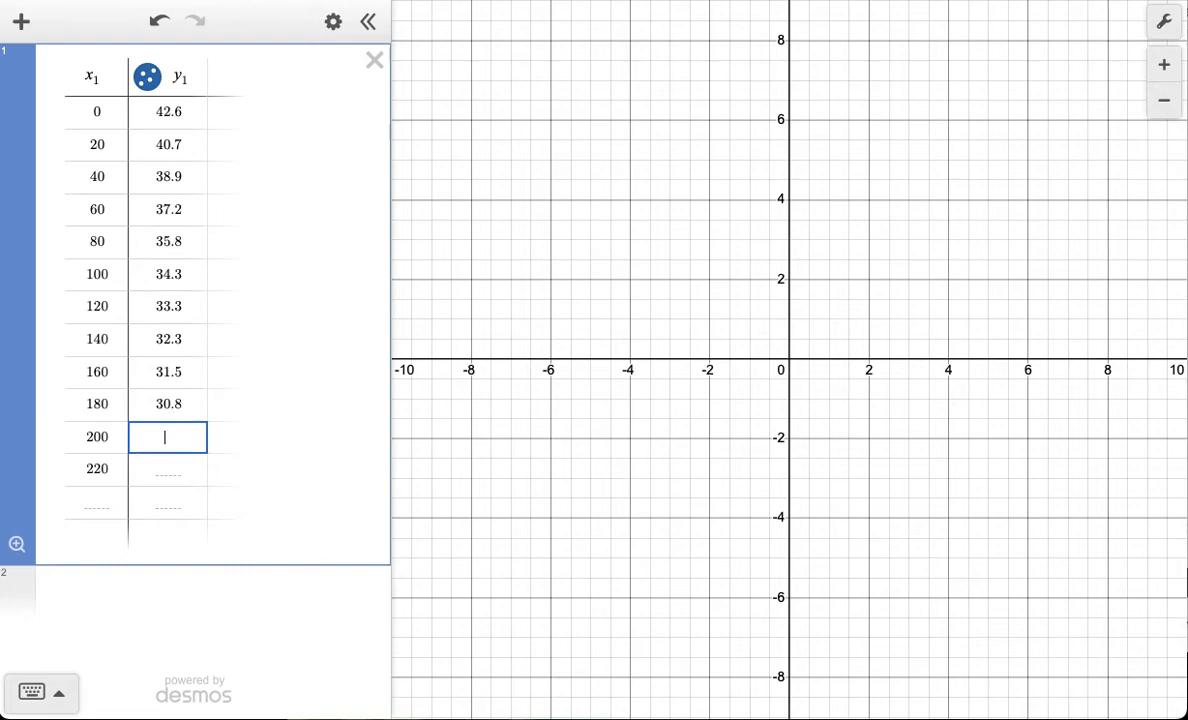
{"action": "type", "text": "30.4"}
{"action": "key", "text": "Return"}
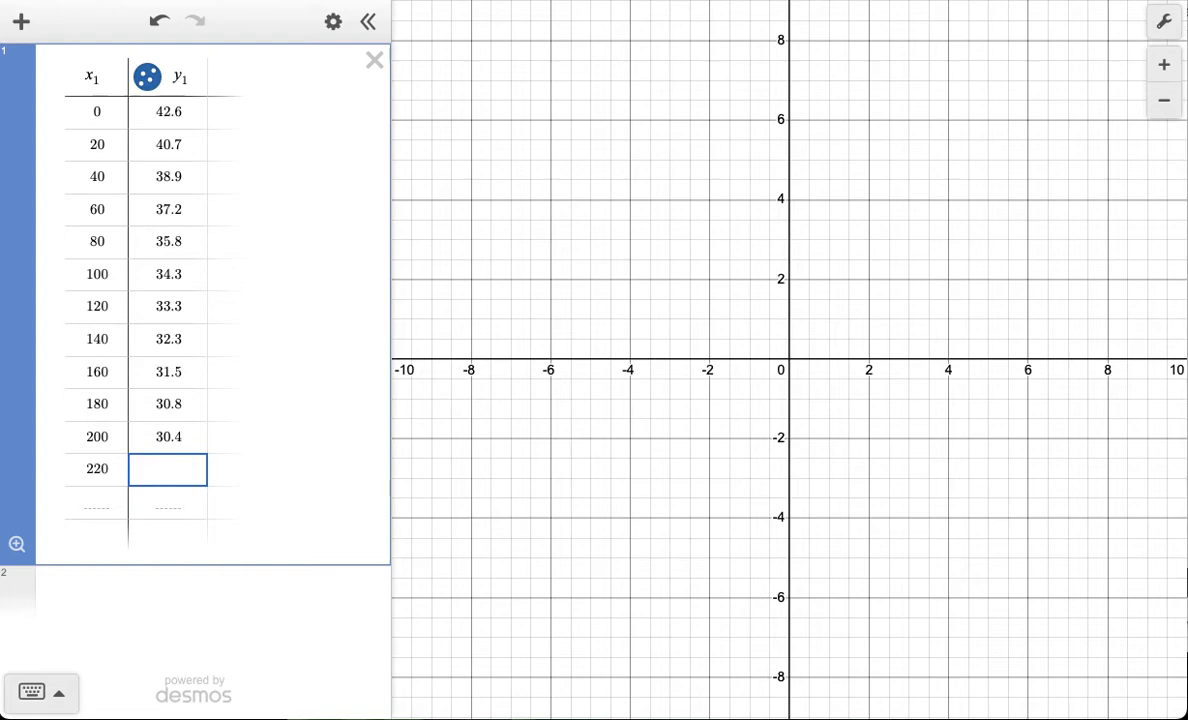
{"action": "type", "text": "30.1"}
{"action": "left_click", "coordinate": [594, 454]}
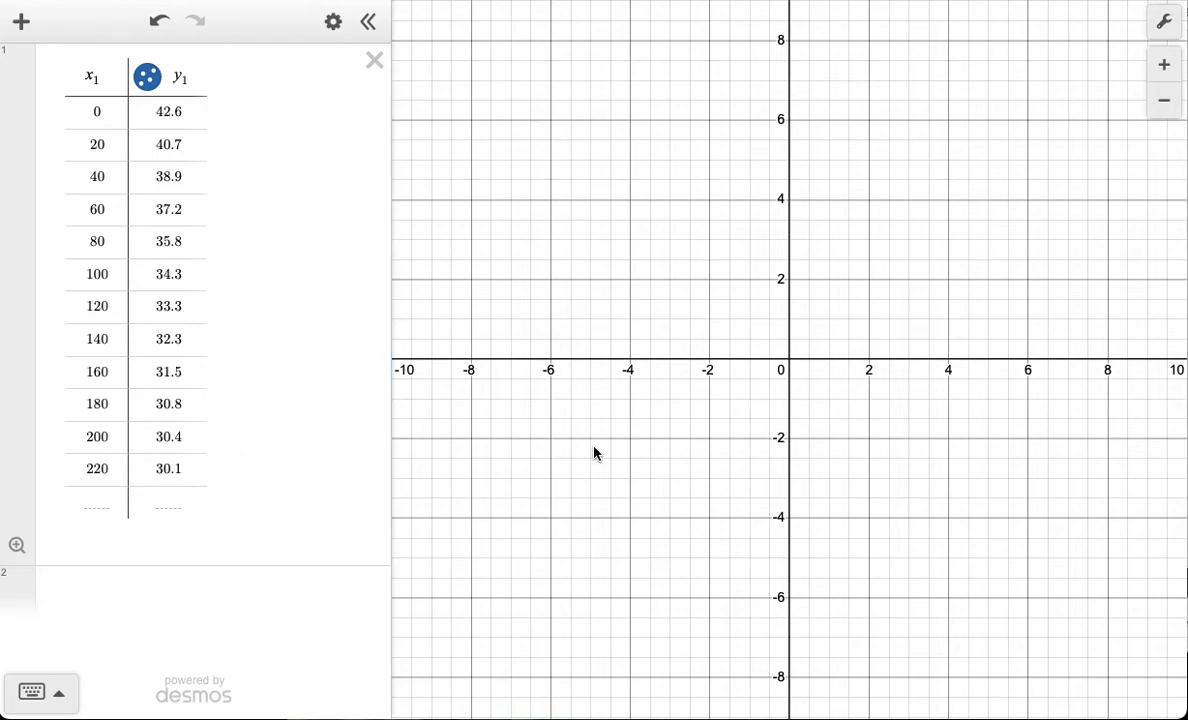
{"action": "scroll", "coordinate": [777, 329], "scroll_direction": "down", "scroll_amount": 5}
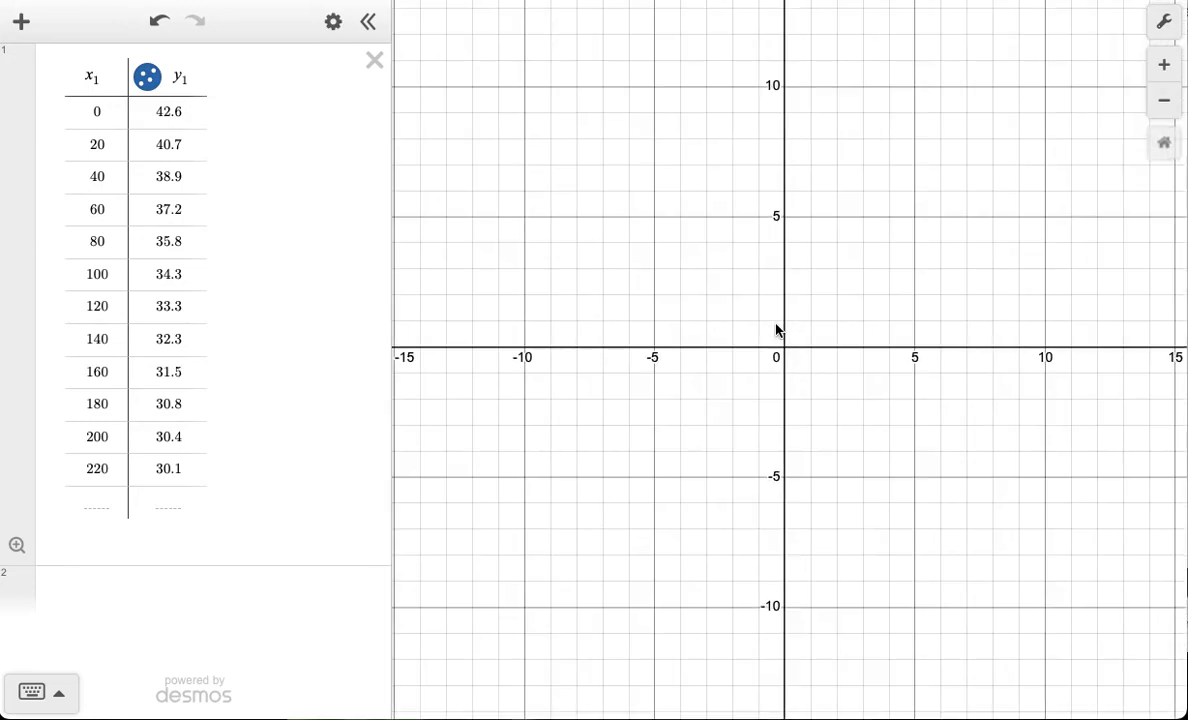
{"action": "scroll", "coordinate": [777, 329], "scroll_direction": "down", "scroll_amount": 8}
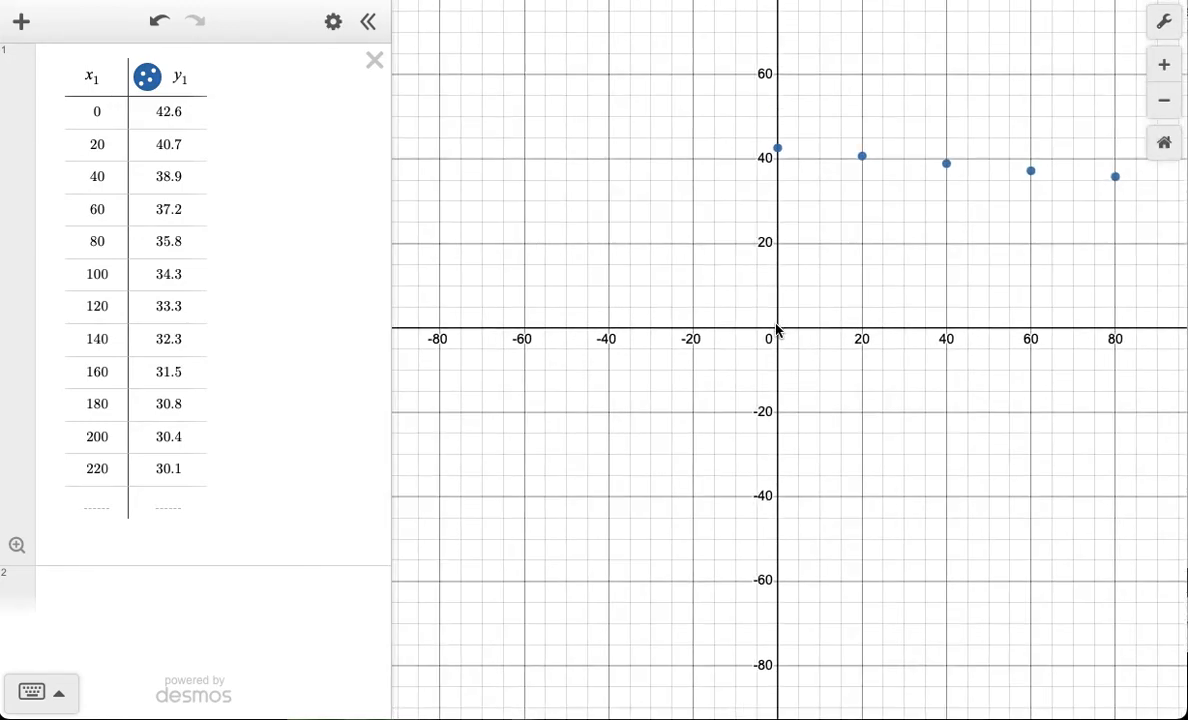
{"action": "scroll", "coordinate": [777, 329], "scroll_direction": "down", "scroll_amount": 2}
{"action": "scroll", "coordinate": [778, 327], "scroll_direction": "up", "scroll_amount": 8}
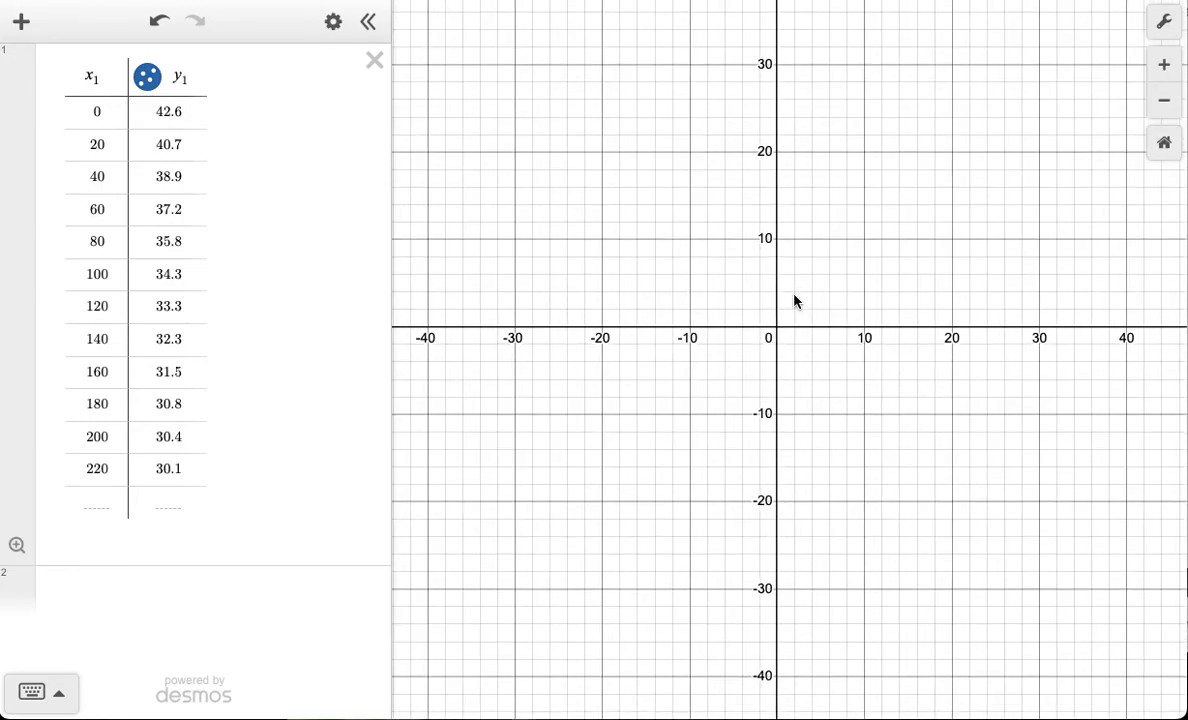
{"action": "left_click", "coordinate": [1164, 142]}
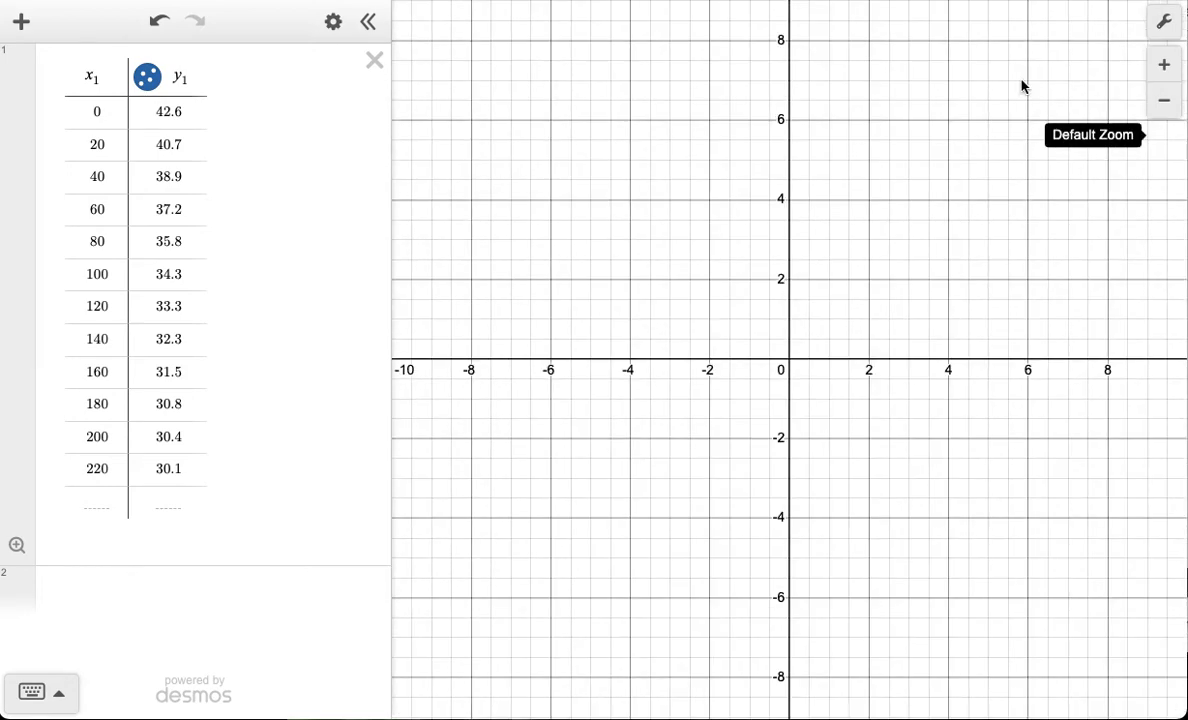
Step: Set the graph's x-axis range to run from 0 to 240
{"action": "left_click", "coordinate": [1166, 20]}
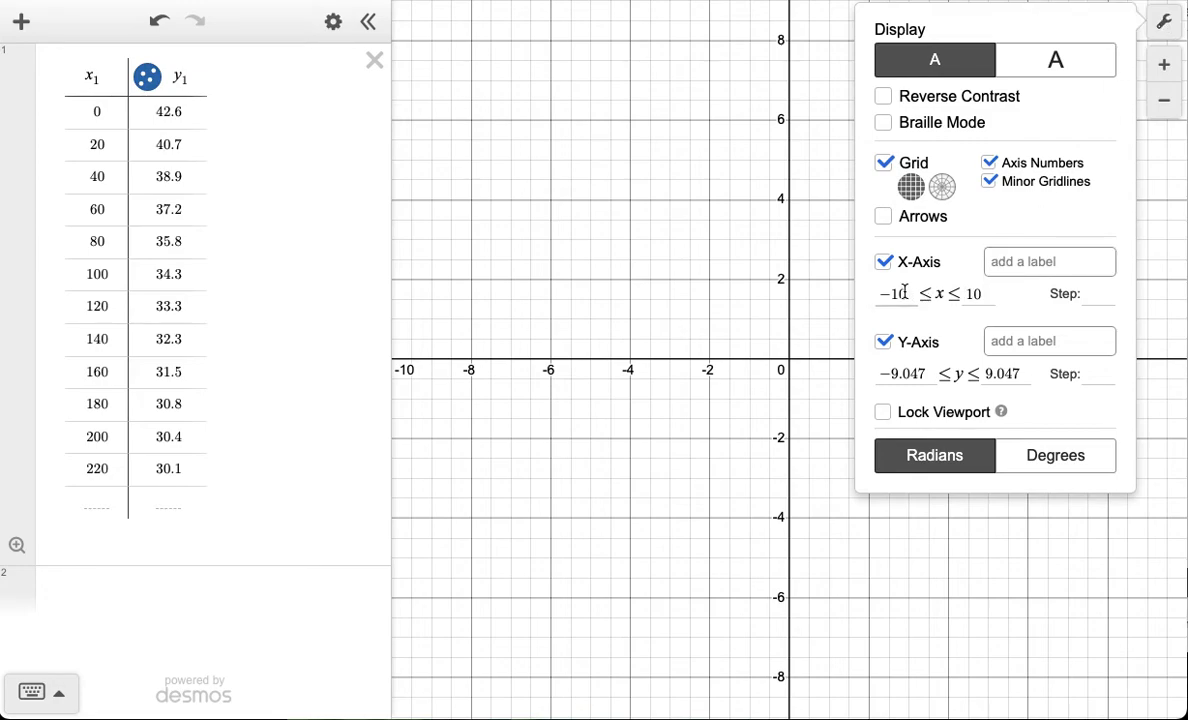
{"action": "left_click_drag", "start_coordinate": [906, 291], "coordinate": [793, 292]}
{"action": "type", "text": "0"}
{"action": "key", "text": "Tab"}
{"action": "type", "text": "220"}
{"action": "key", "text": "BackSpace"}
{"action": "key", "text": "BackSpace"}
{"action": "type", "text": "40"}
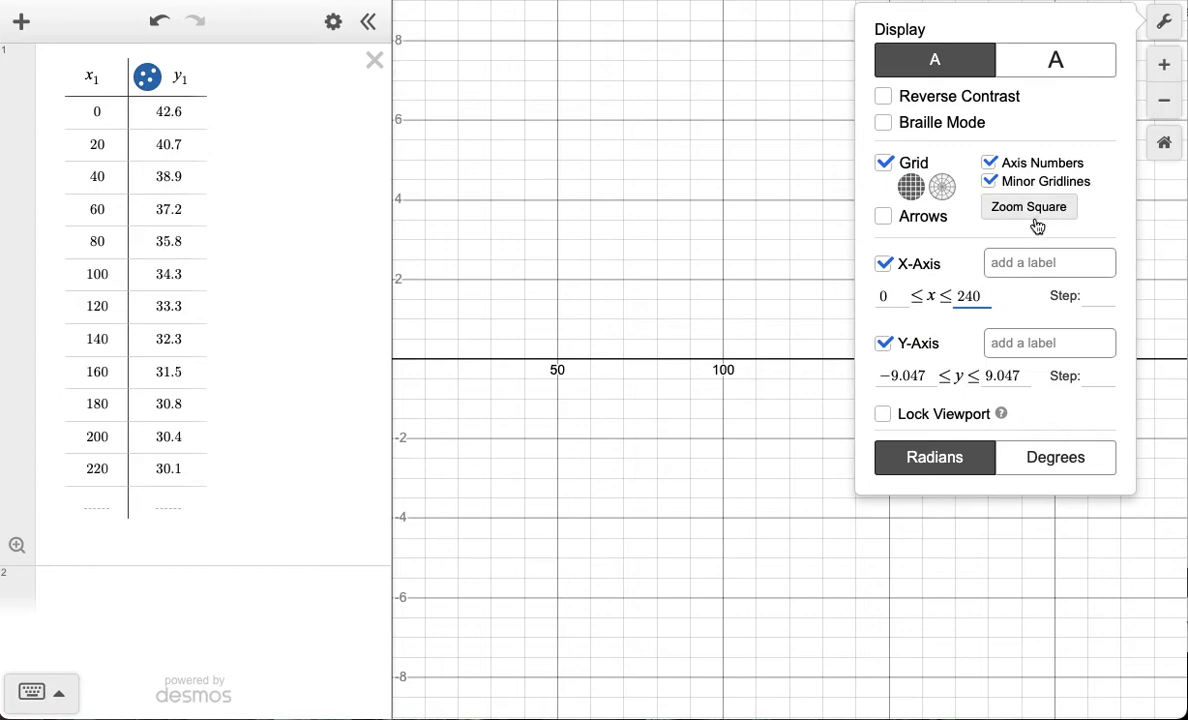
Step: Label the x-axis "Time(seconds)"
{"action": "left_click", "coordinate": [1037, 260]}
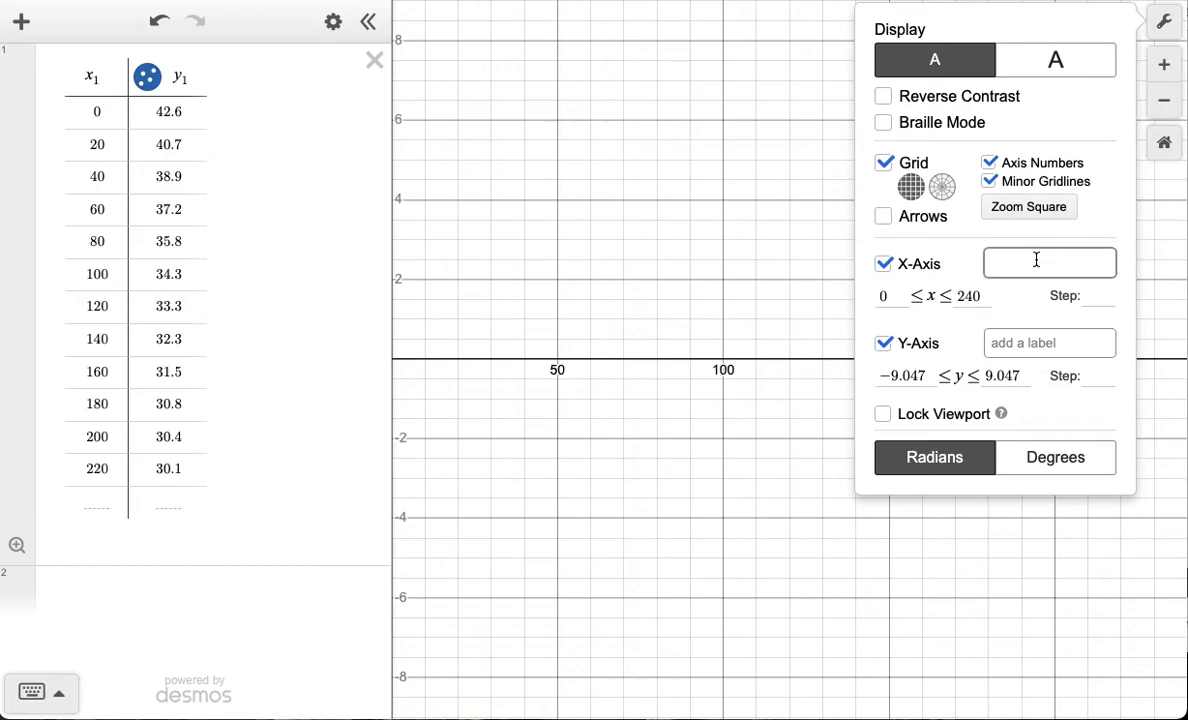
{"action": "type", "text": "Time(seconds)"}
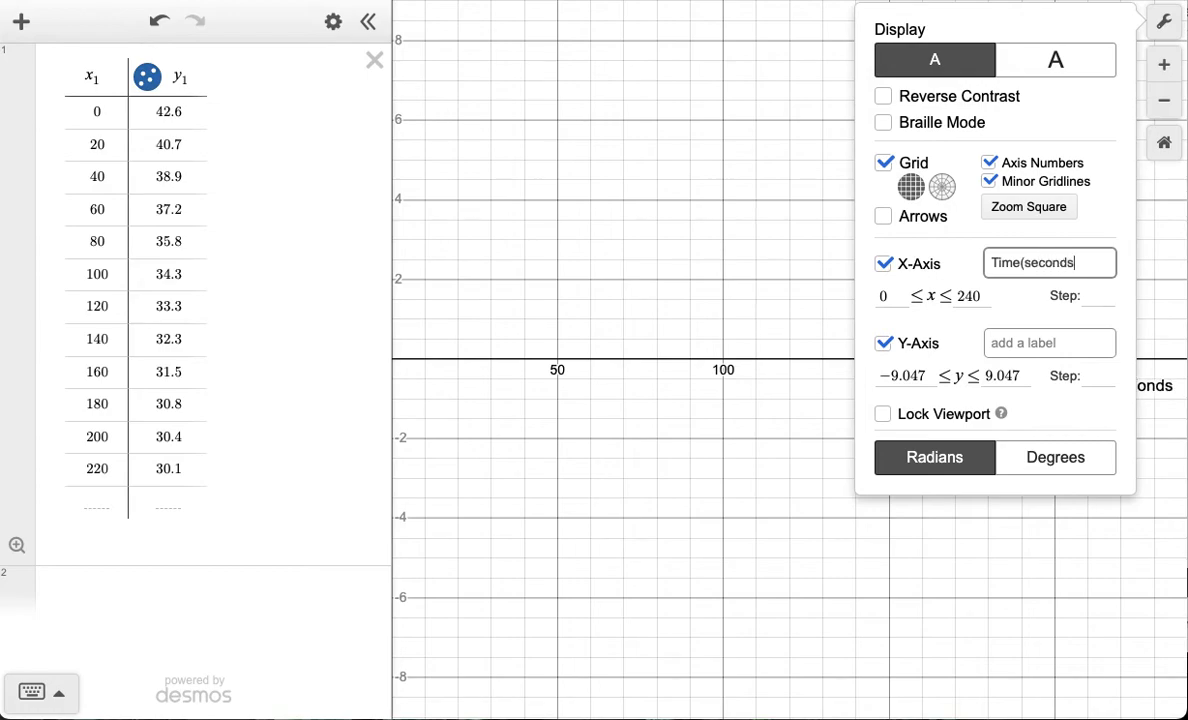
{"action": "key", "text": "Tab"}
{"action": "key", "text": "Tab"}
{"action": "key", "text": "Tab"}
{"action": "key", "text": "Tab"}
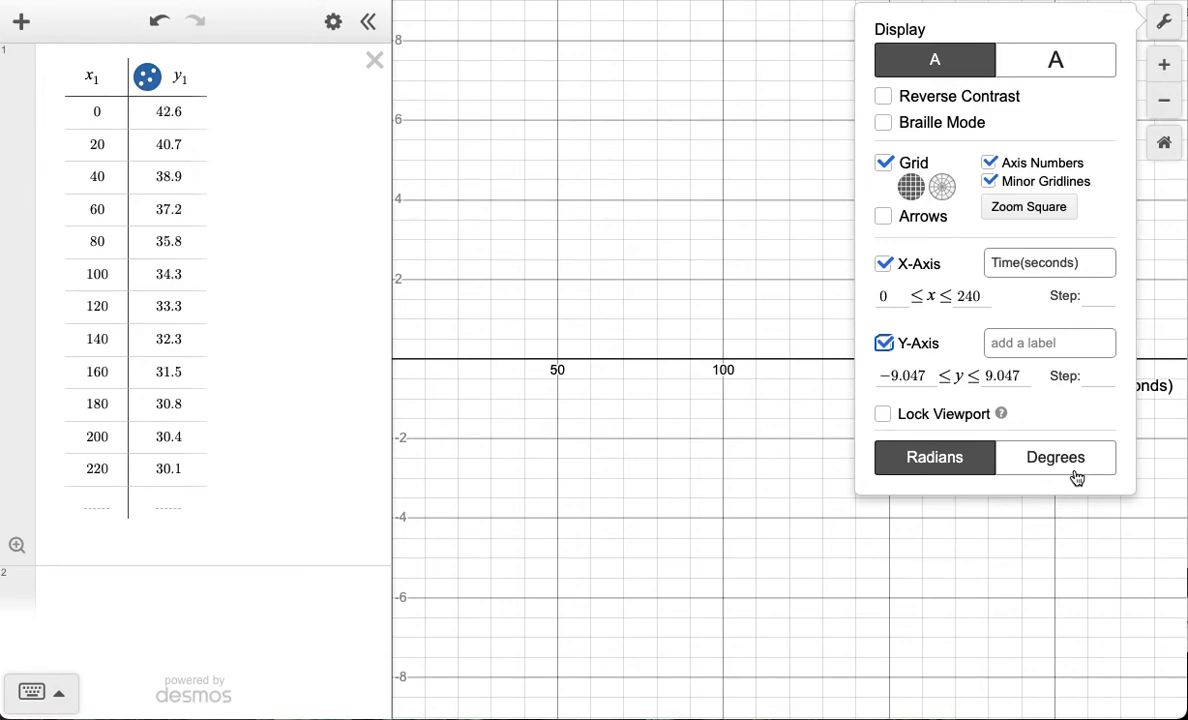
Step: Set the graph's y-axis range to run from -10 to 50
{"action": "left_click_drag", "start_coordinate": [920, 374], "coordinate": [877, 372]}
{"action": "type", "text": "-10"}
{"action": "key", "text": "Tab"}
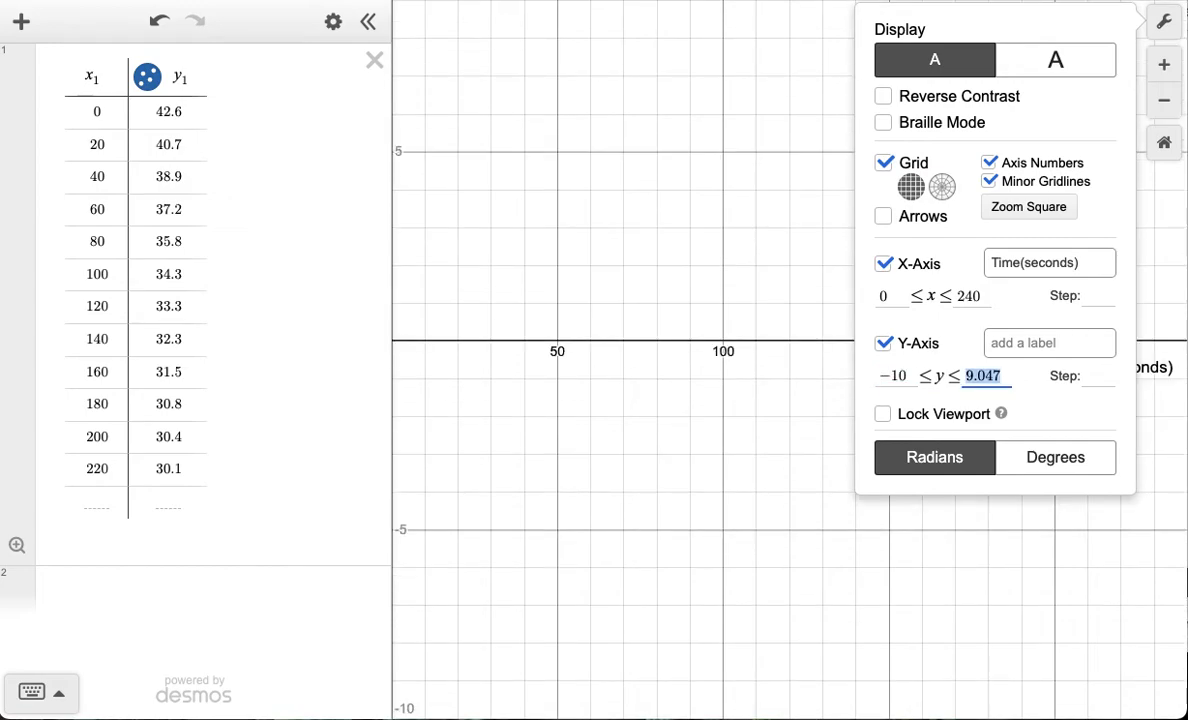
{"action": "type", "text": "50"}
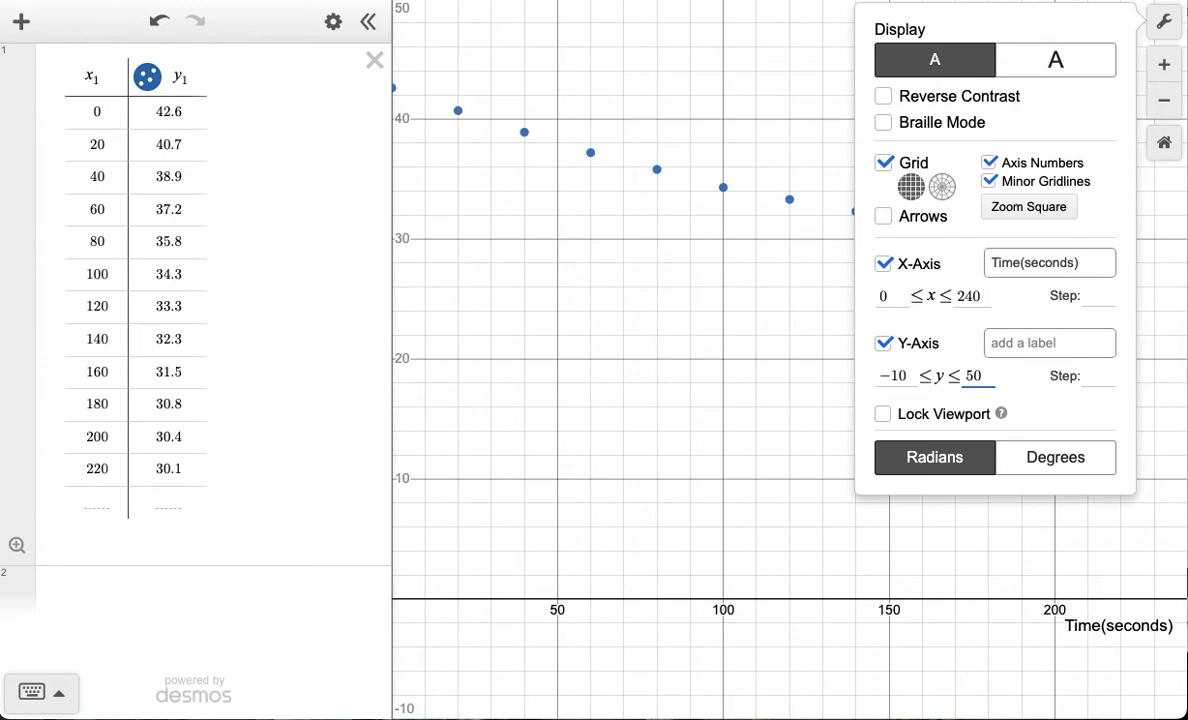
Step: Label the y-axis "Depth(cm)" and close the graph settings
{"action": "left_click", "coordinate": [1084, 347]}
{"action": "type", "text": "D"}
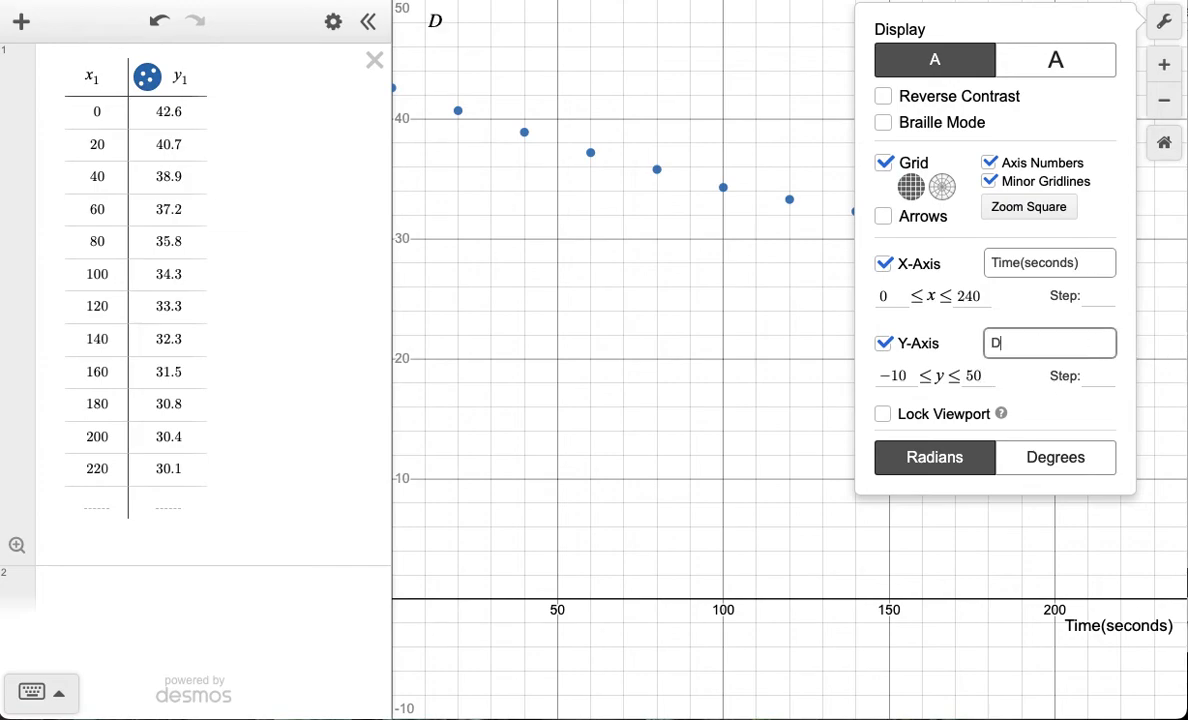
{"action": "type", "text": "epth(cm)"}
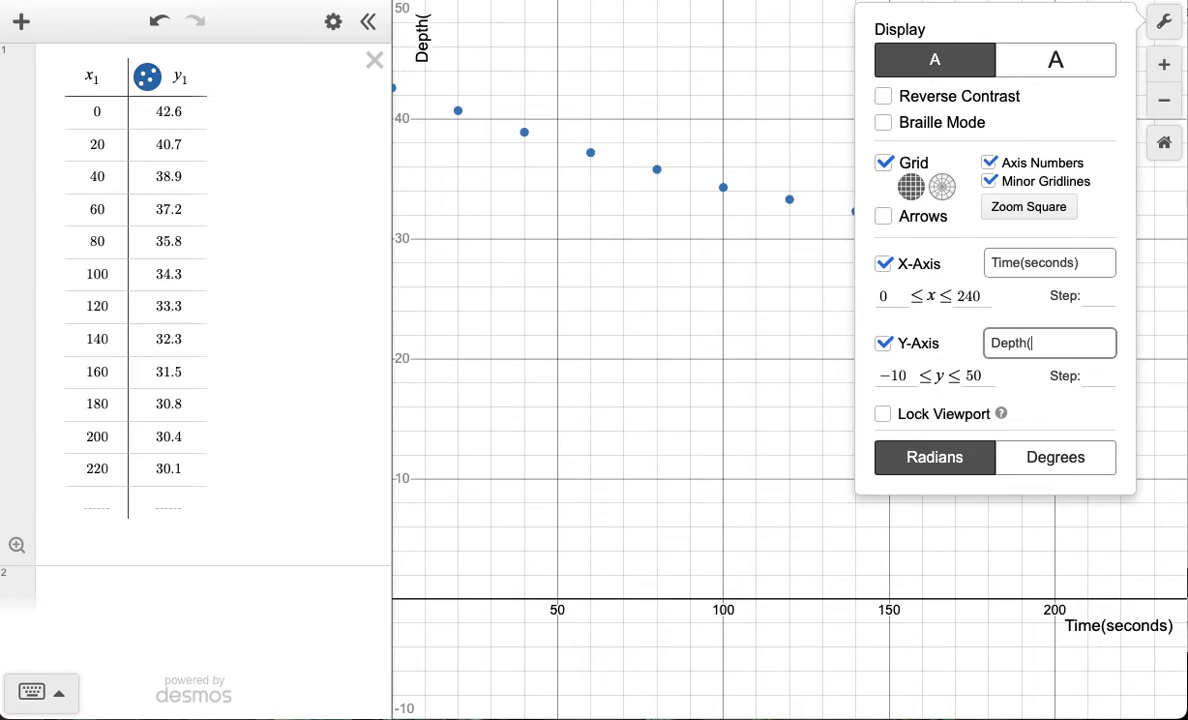
{"action": "left_click", "coordinate": [742, 540]}
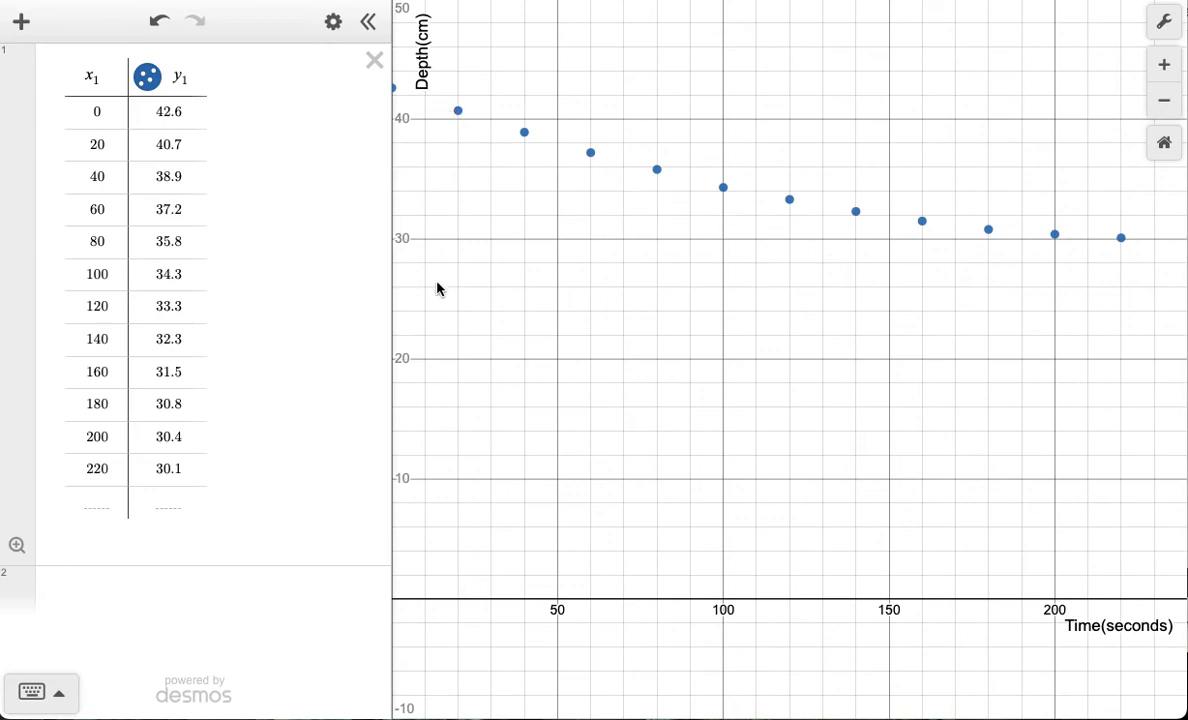
Step: Reframe the graph with the y-axis in view and stretch the vertical scale so the plotted points fill more of the grid
{"action": "scroll", "coordinate": [452, 295], "scroll_direction": "down", "scroll_amount": 3}
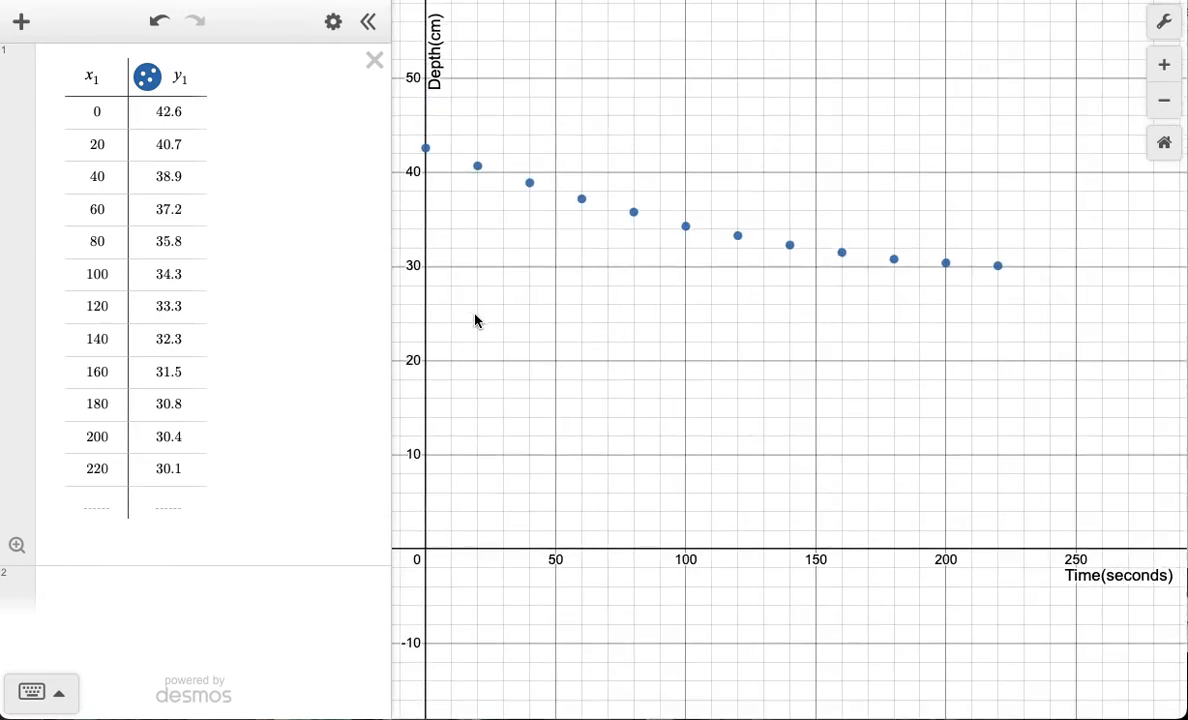
{"action": "left_click_drag", "start_coordinate": [499, 292], "coordinate": [465, 231]}
{"action": "left_click_drag", "start_coordinate": [544, 252], "coordinate": [544, 519]}
{"action": "left_click_drag", "start_coordinate": [456, 508], "coordinate": [459, 416]}
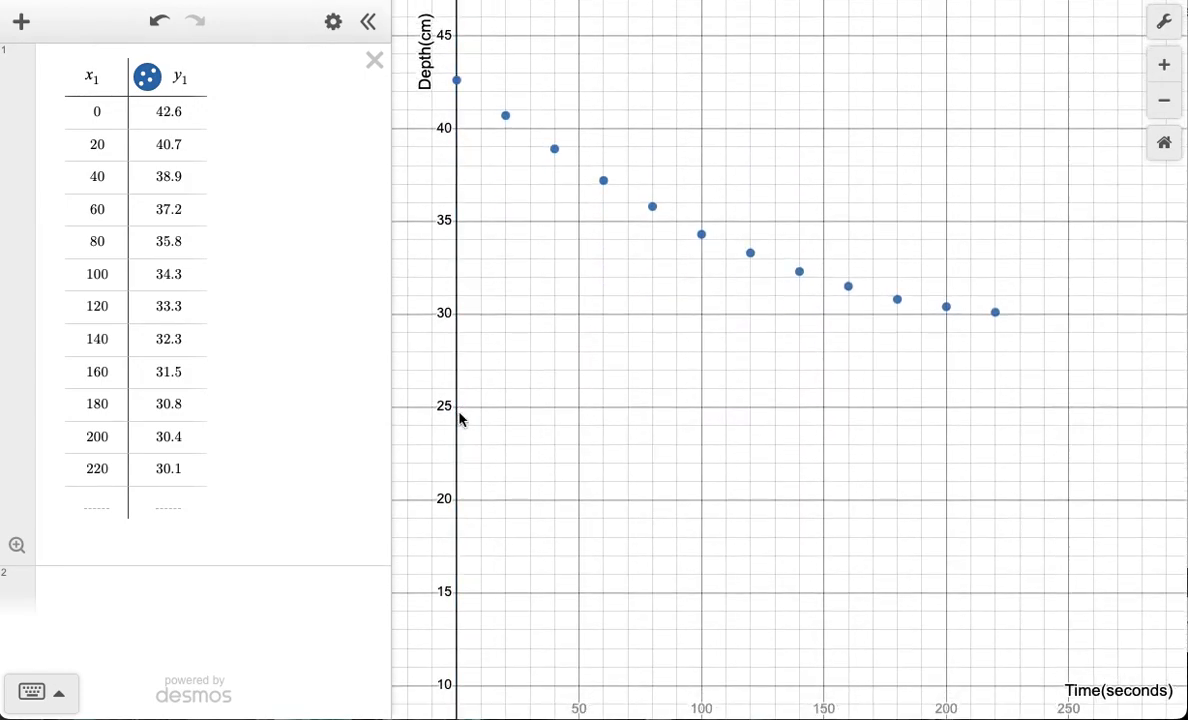
{"action": "left_click_drag", "start_coordinate": [562, 439], "coordinate": [562, 453]}
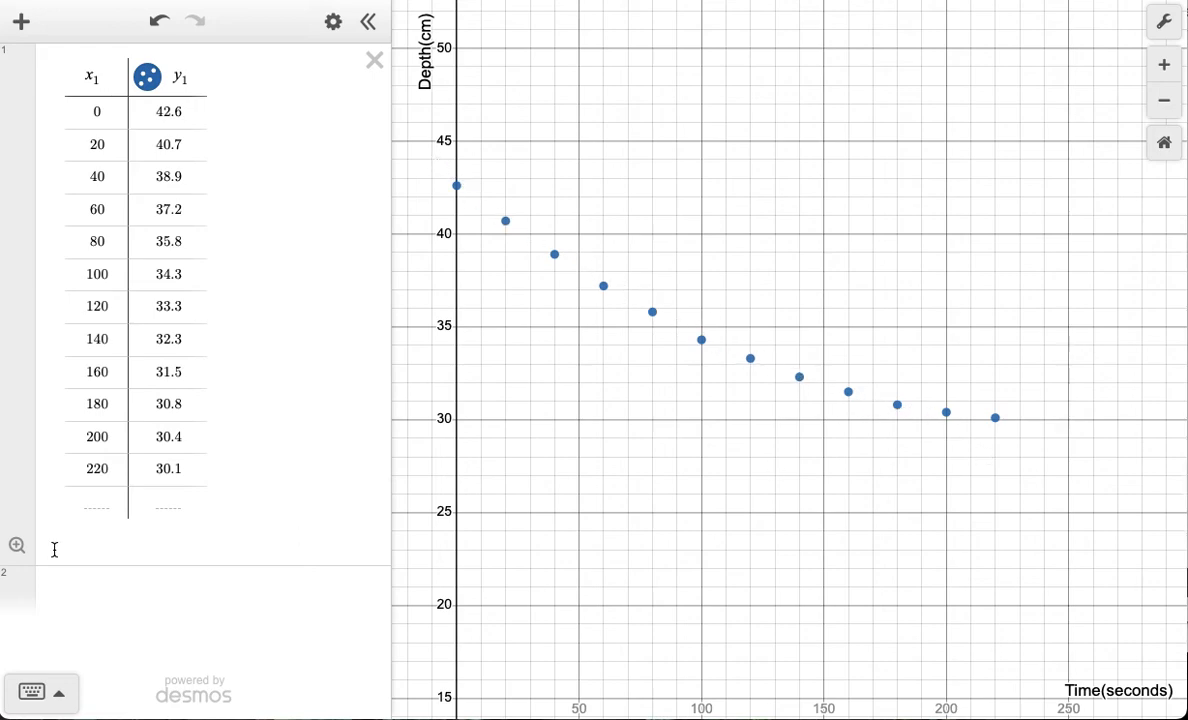
{"action": "left_click", "coordinate": [100, 592]}
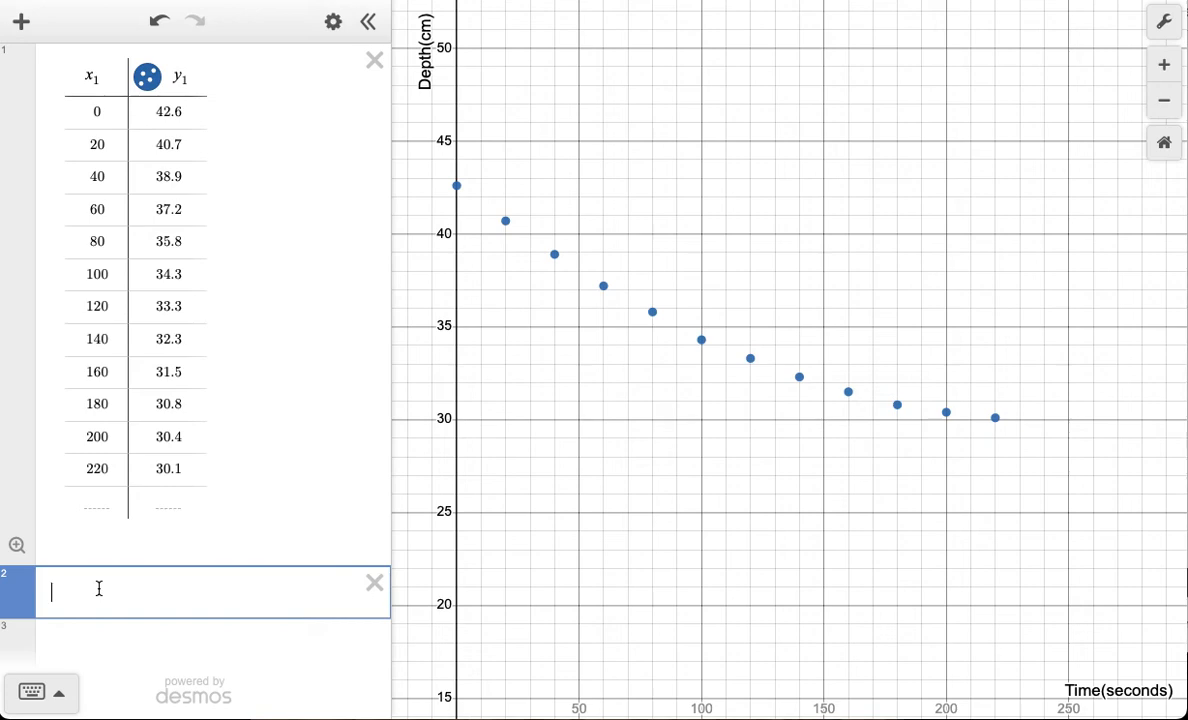
{"action": "type", "text": "regression"}
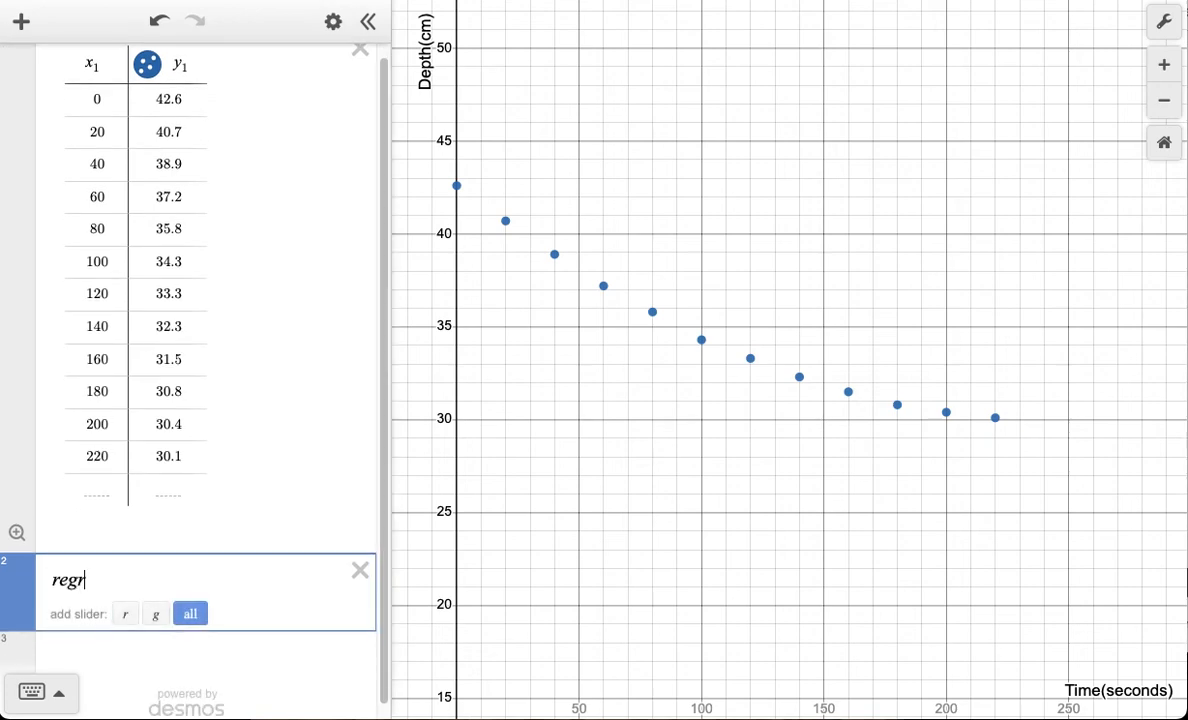
{"action": "key", "text": "BackSpace"}
{"action": "key", "text": "BackSpace"}
{"action": "key", "text": "BackSpace"}
{"action": "key", "text": "BackSpace"}
{"action": "key", "text": "BackSpace"}
{"action": "key", "text": "BackSpace"}
{"action": "key", "text": "BackSpace"}
{"action": "key", "text": "BackSpace"}
{"action": "key", "text": "BackSpace"}
{"action": "key", "text": "BackSpace"}
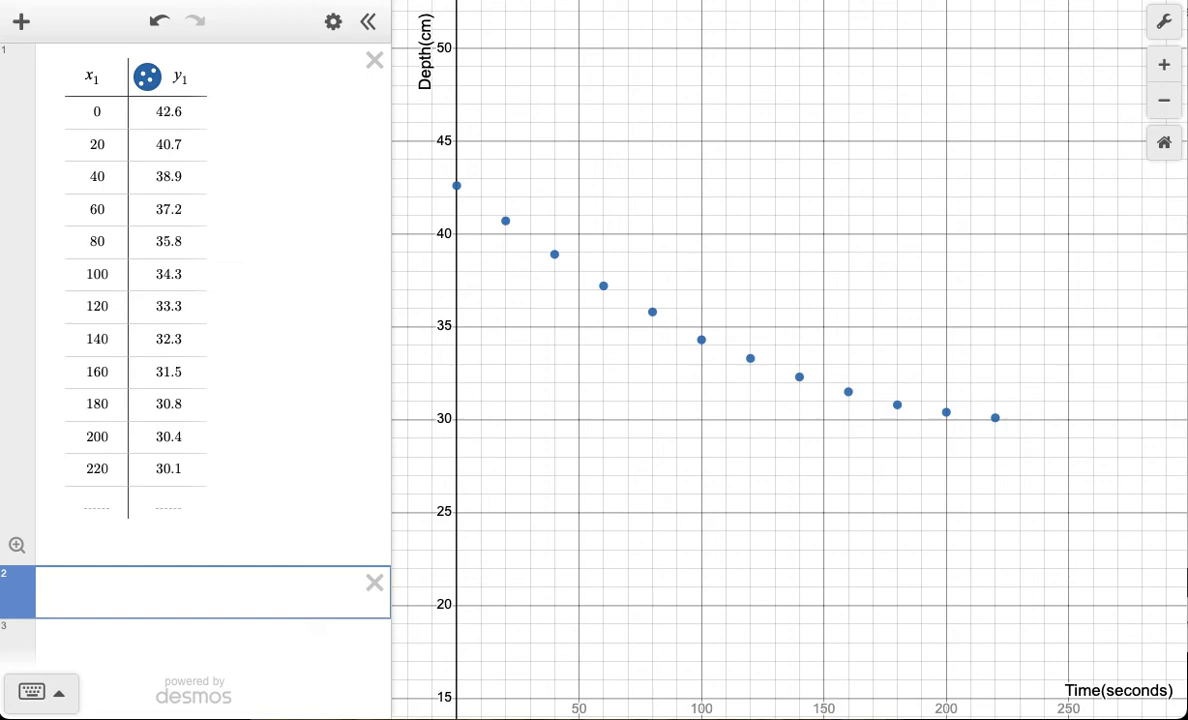
Step: Fit a standard-form quadratic regression to the table data with y₁ ~ ax₁² + bx₁ + c, and show its parameters
{"action": "type", "text": "y1"}
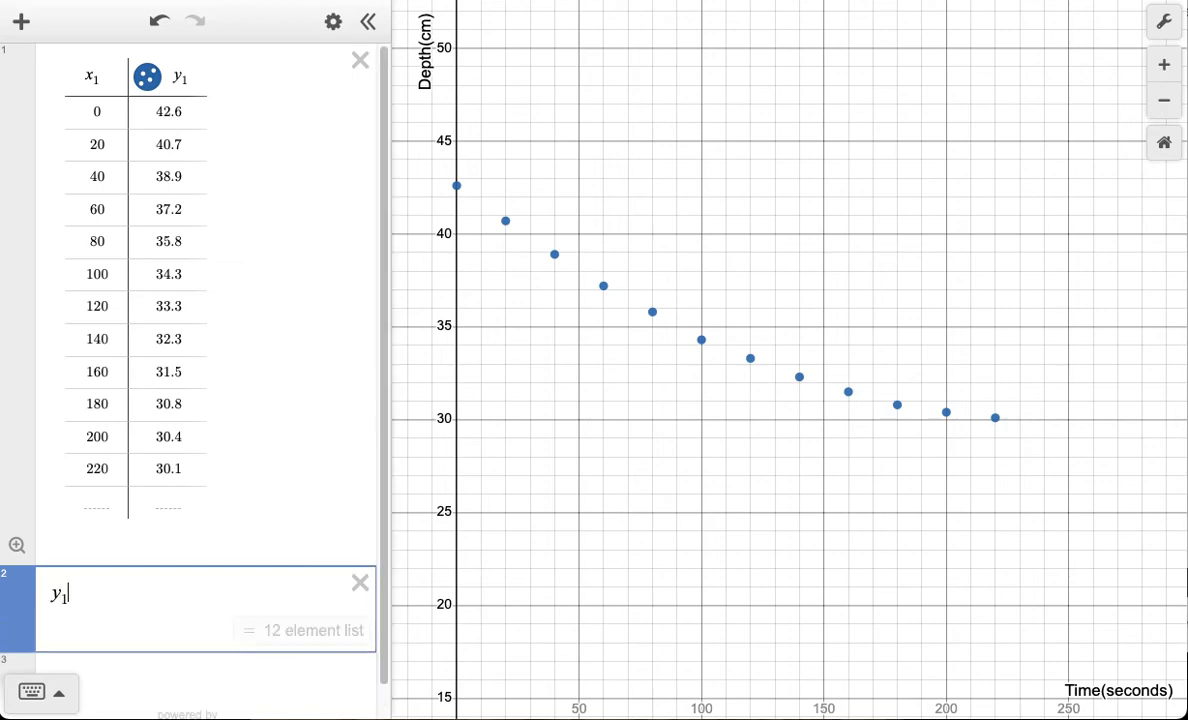
{"action": "type", "text": "~"}
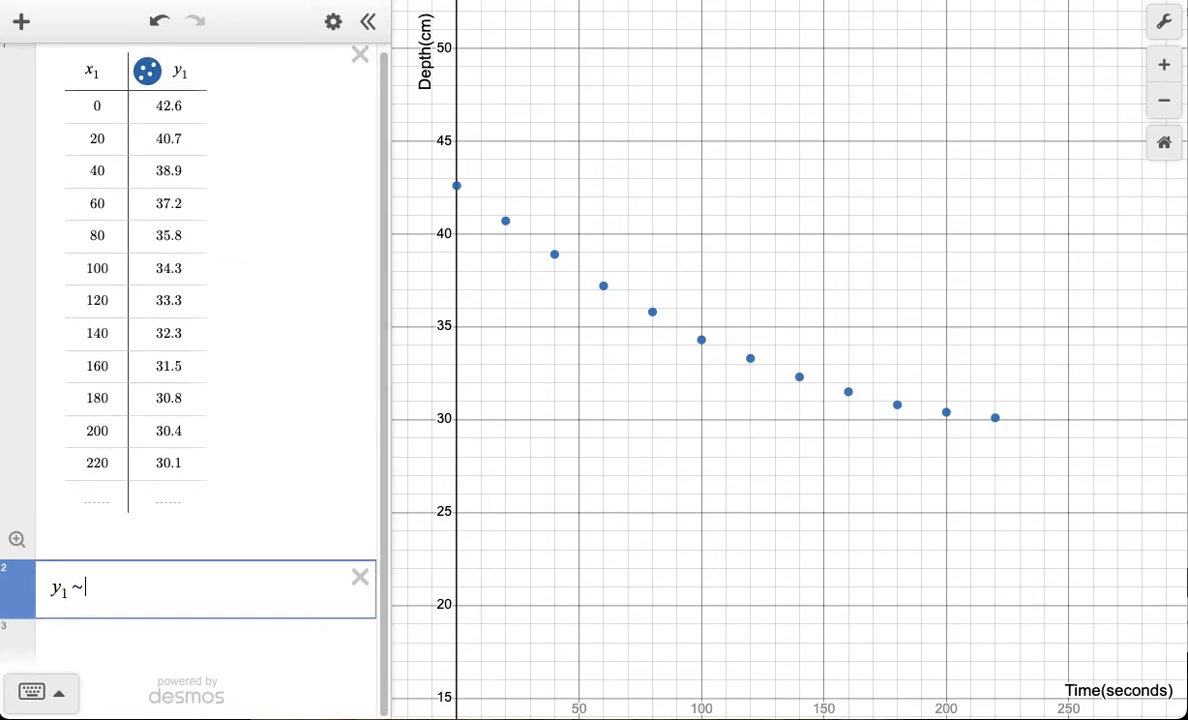
{"action": "type", "text": "a"}
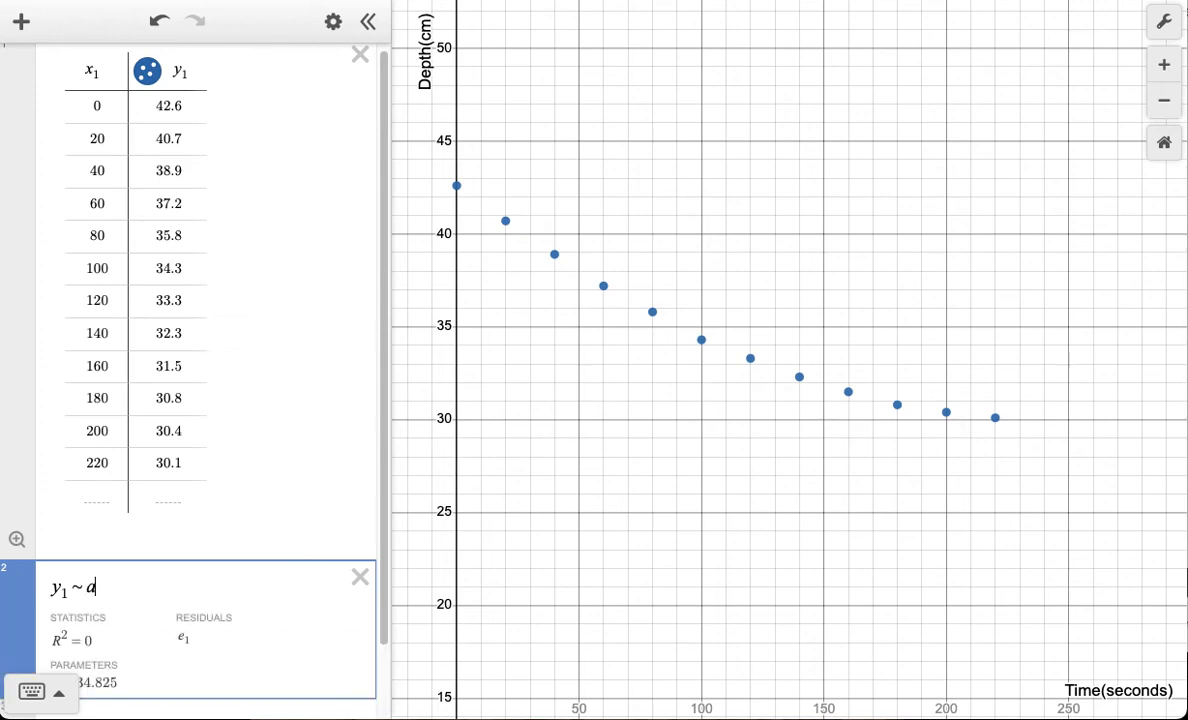
{"action": "type", "text": "x1^2"}
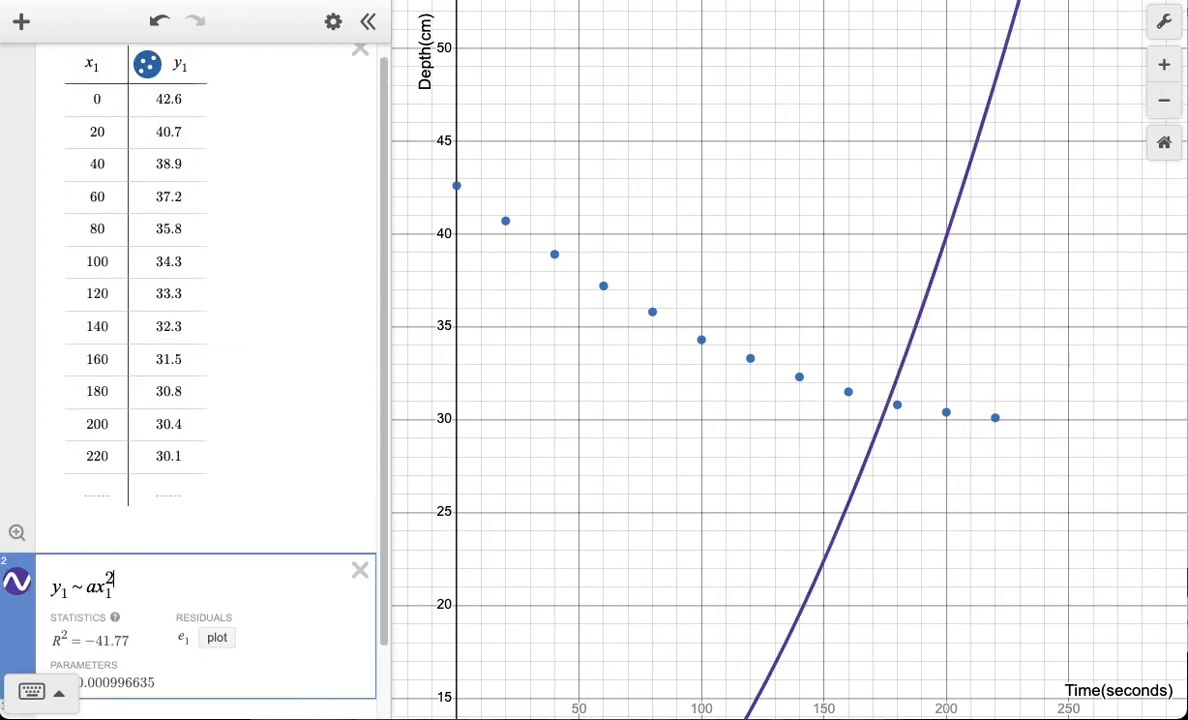
{"action": "key", "text": "Right"}
{"action": "type", "text": "+ bx1 + c"}
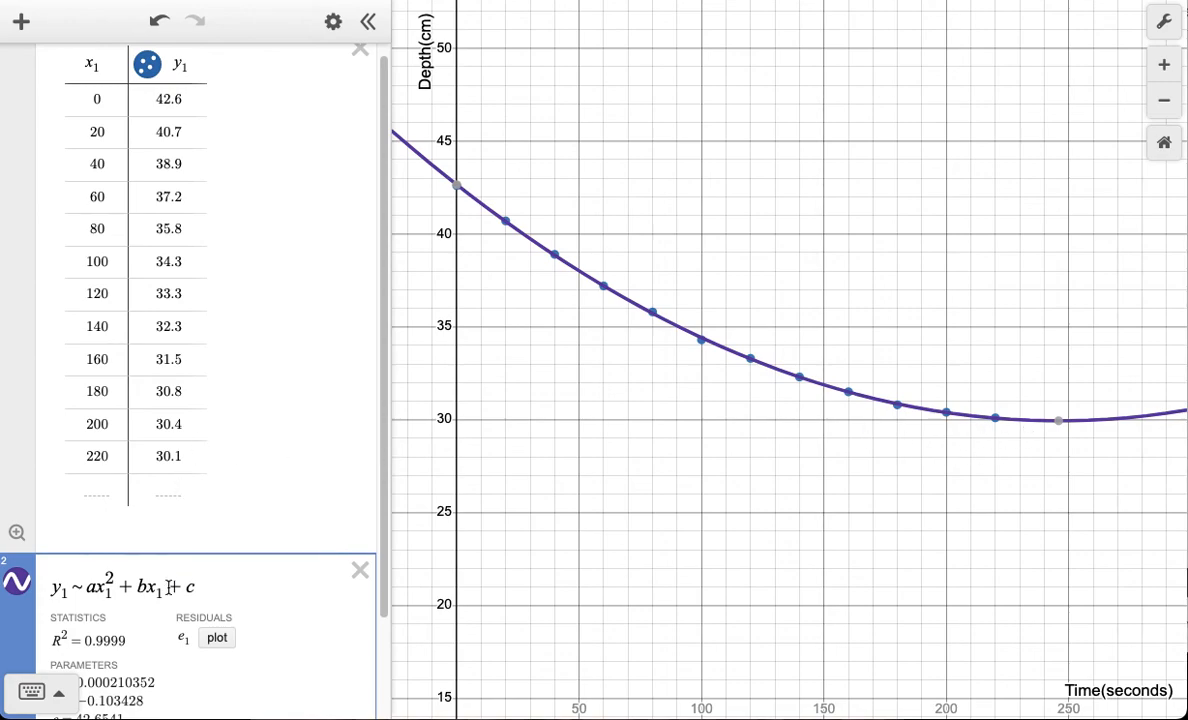
{"action": "scroll", "coordinate": [160, 612], "scroll_direction": "down", "scroll_amount": 3}
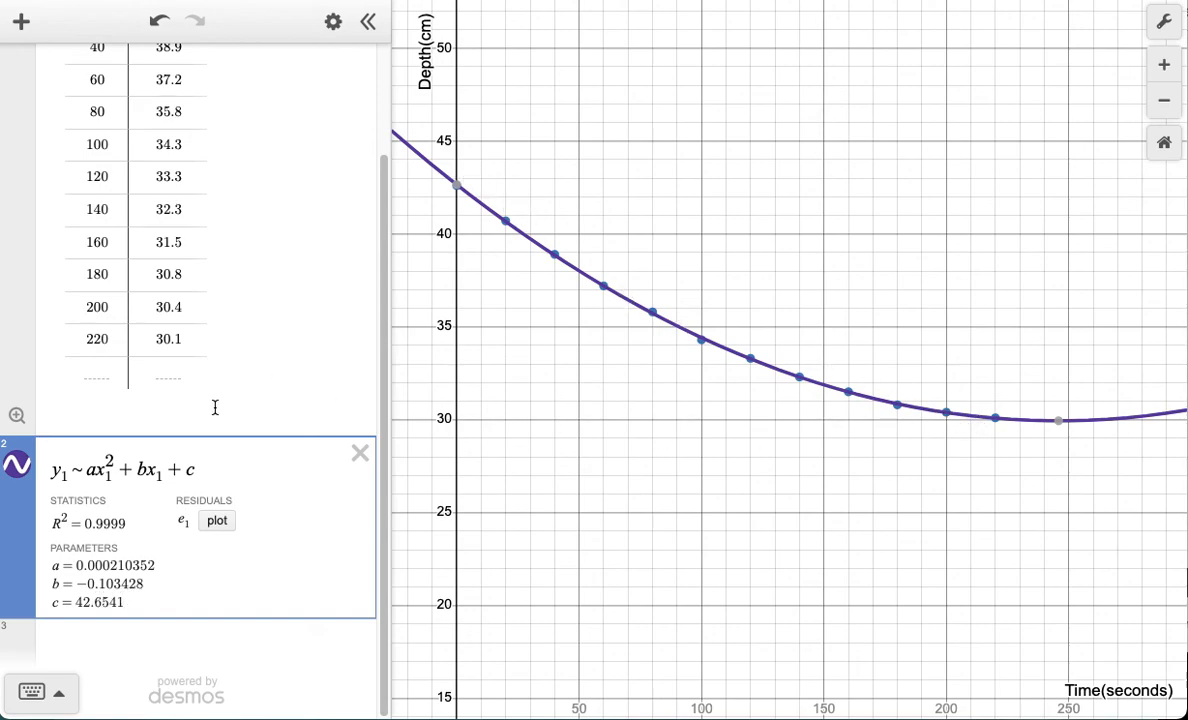
Step: Add a vertex-form quadratic regression of the table data, y₁ ~ a(x₁ − h)² + k, below the standard-form one and show its parameters
{"action": "left_click", "coordinate": [145, 645]}
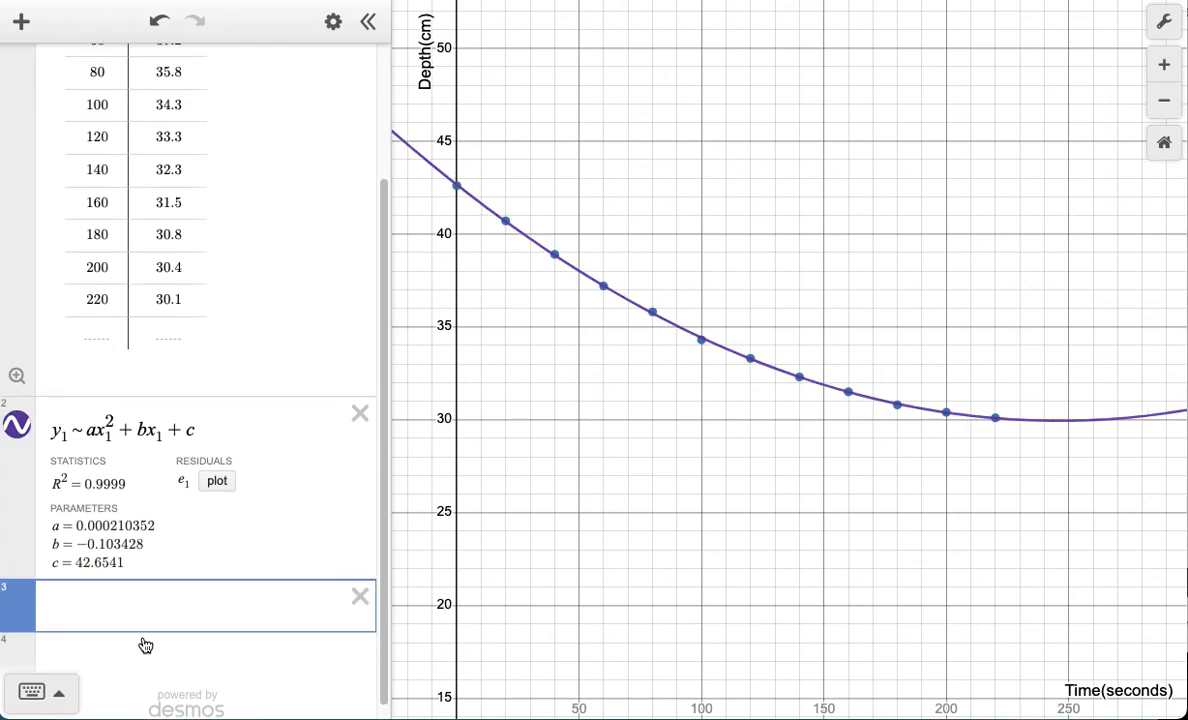
{"action": "type", "text": "y1~a"}
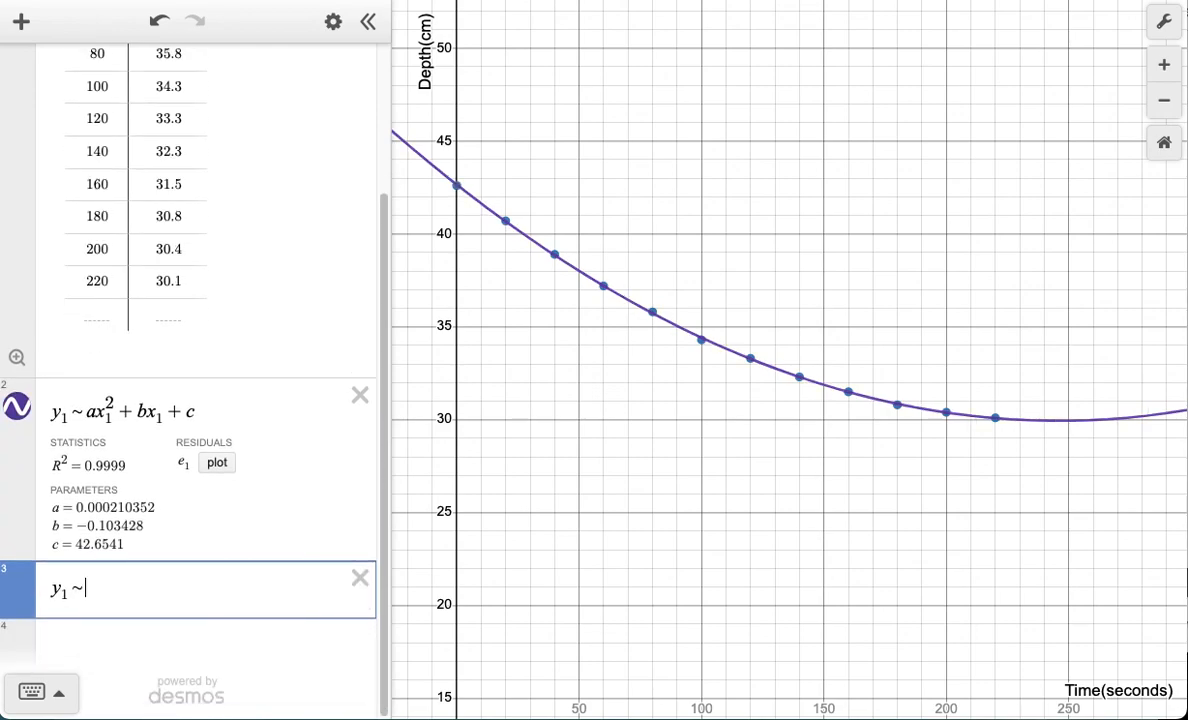
{"action": "type", "text": "("}
{"action": "type", "text": "x"}
{"action": "type", "text": "1-h)^2"}
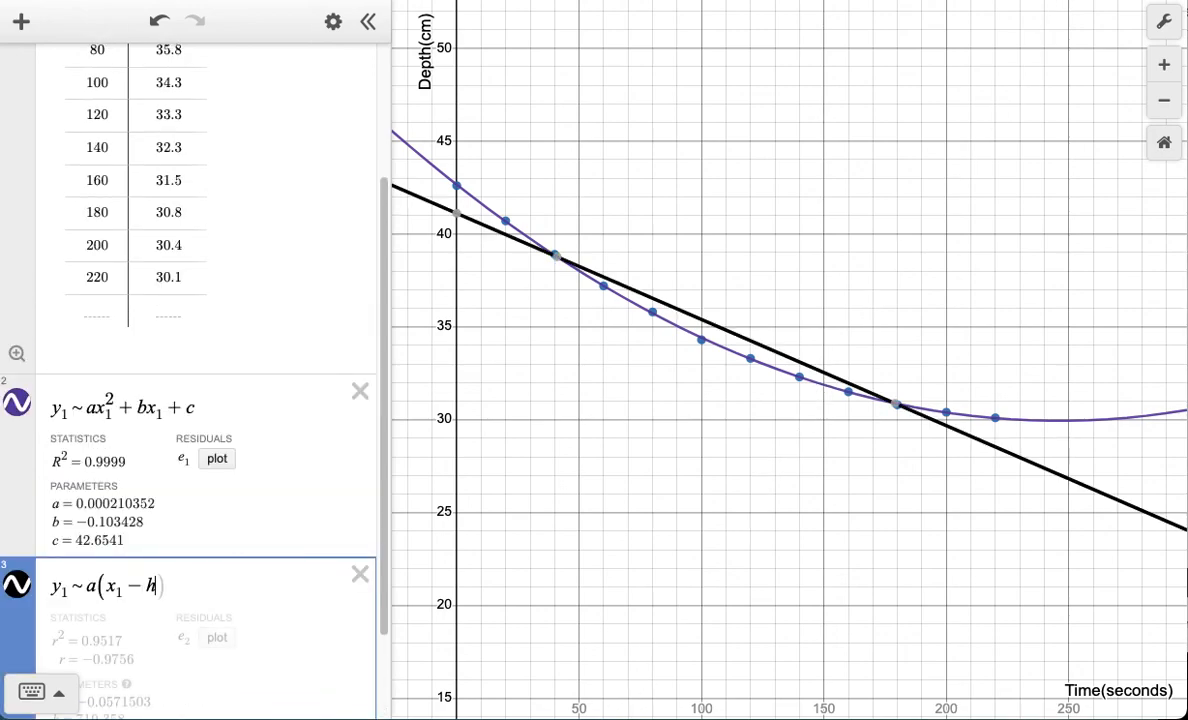
{"action": "key", "text": "Right"}
{"action": "type", "text": "+k"}
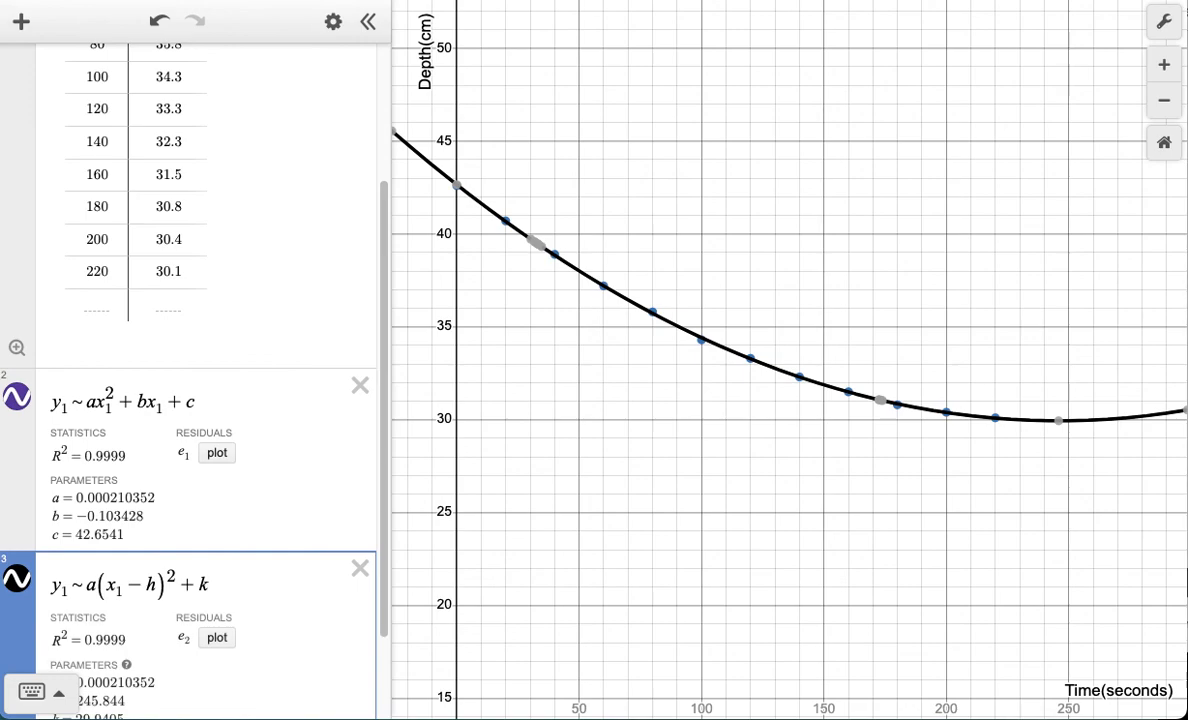
{"action": "scroll", "coordinate": [140, 644], "scroll_direction": "down", "scroll_amount": 1}
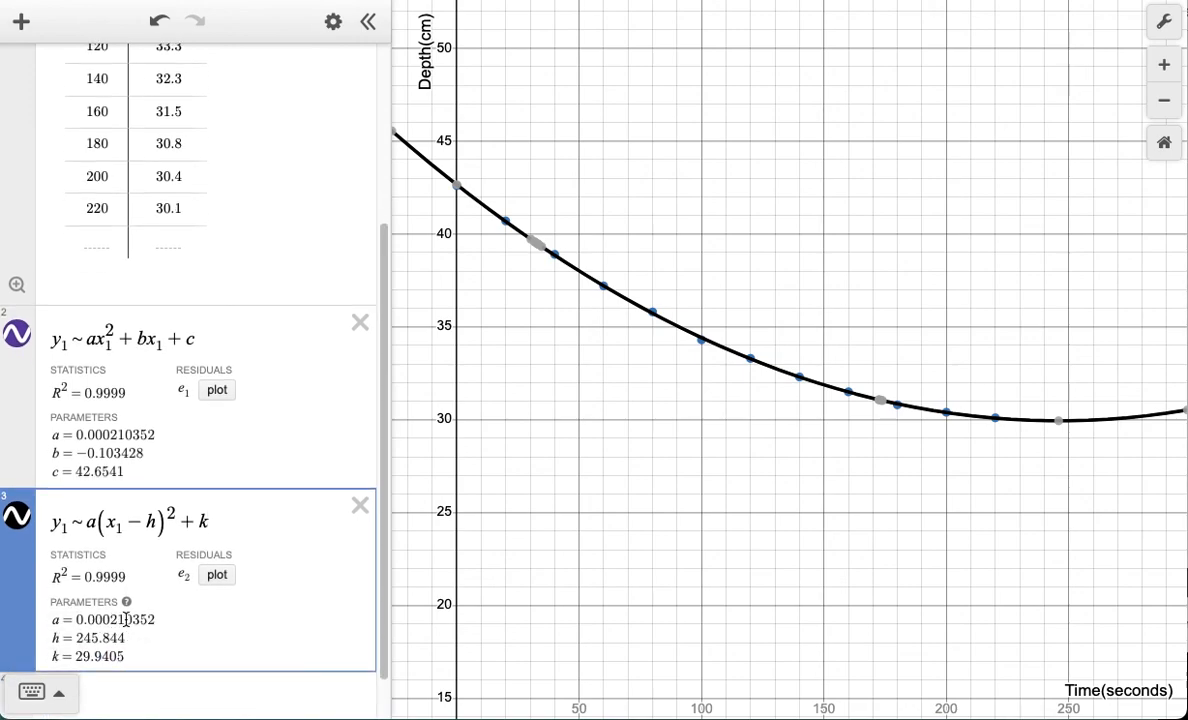